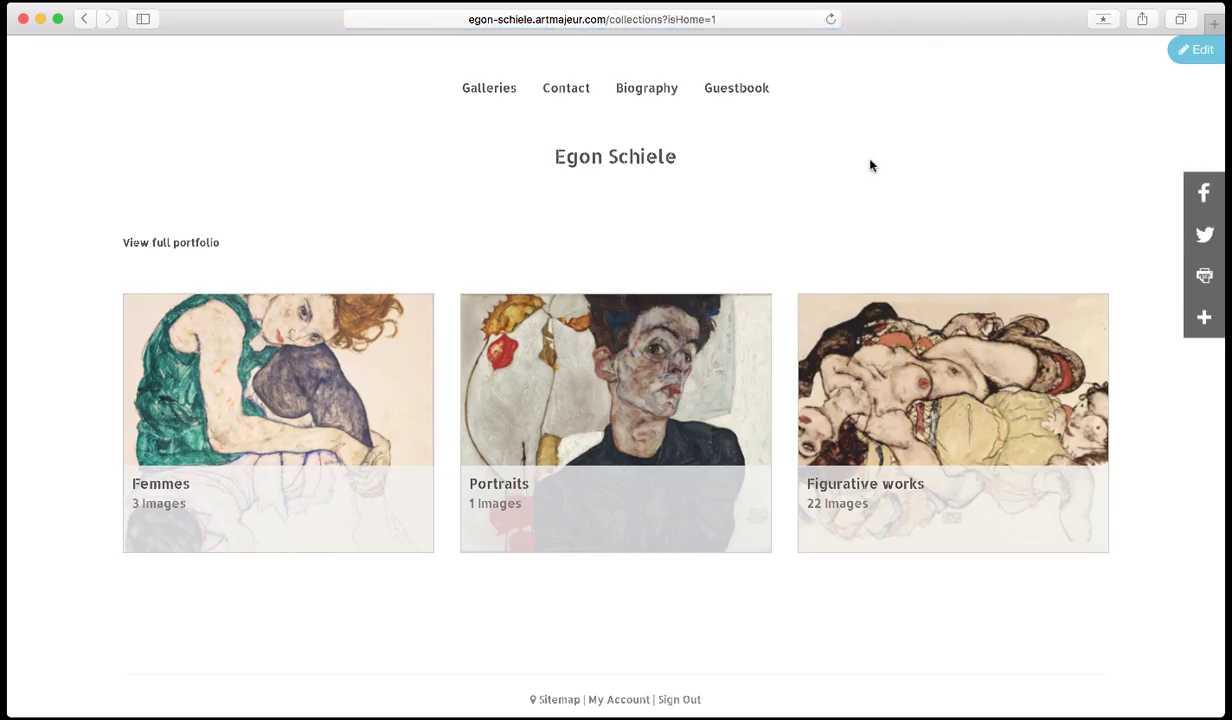
- Open the website's page management in edit mode and create a new empty page titled "Drawings"
left_click(1188, 62)
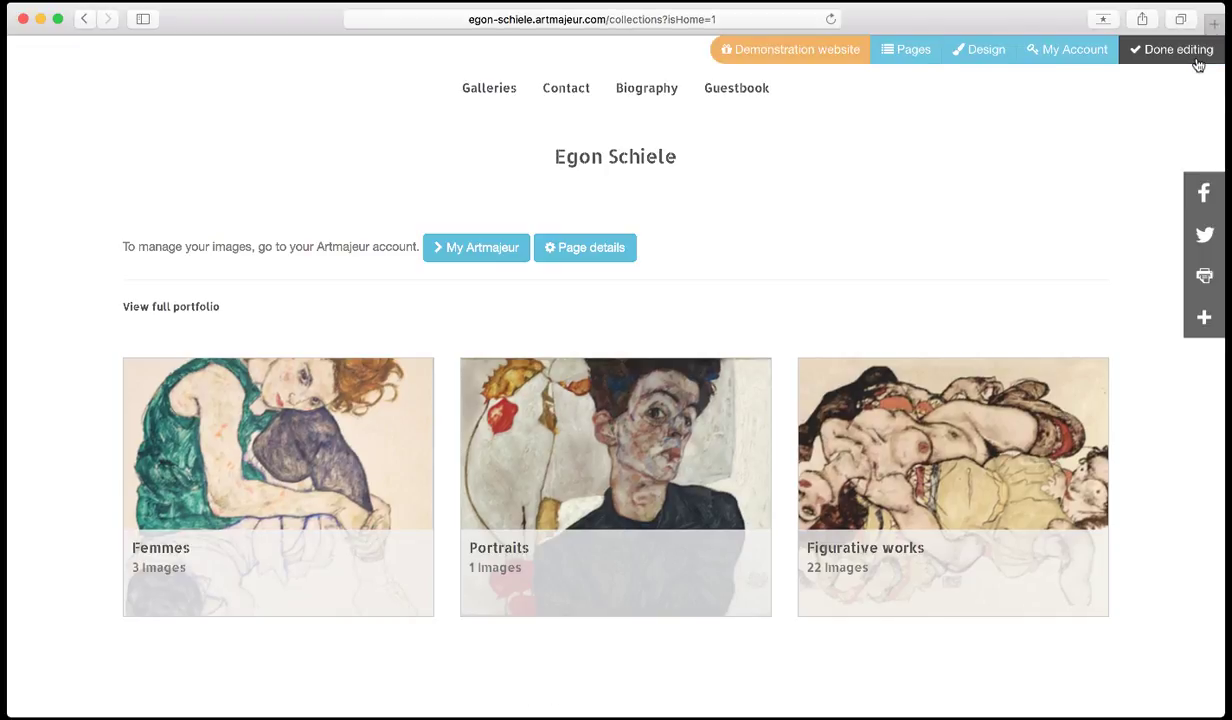
left_click(913, 52)
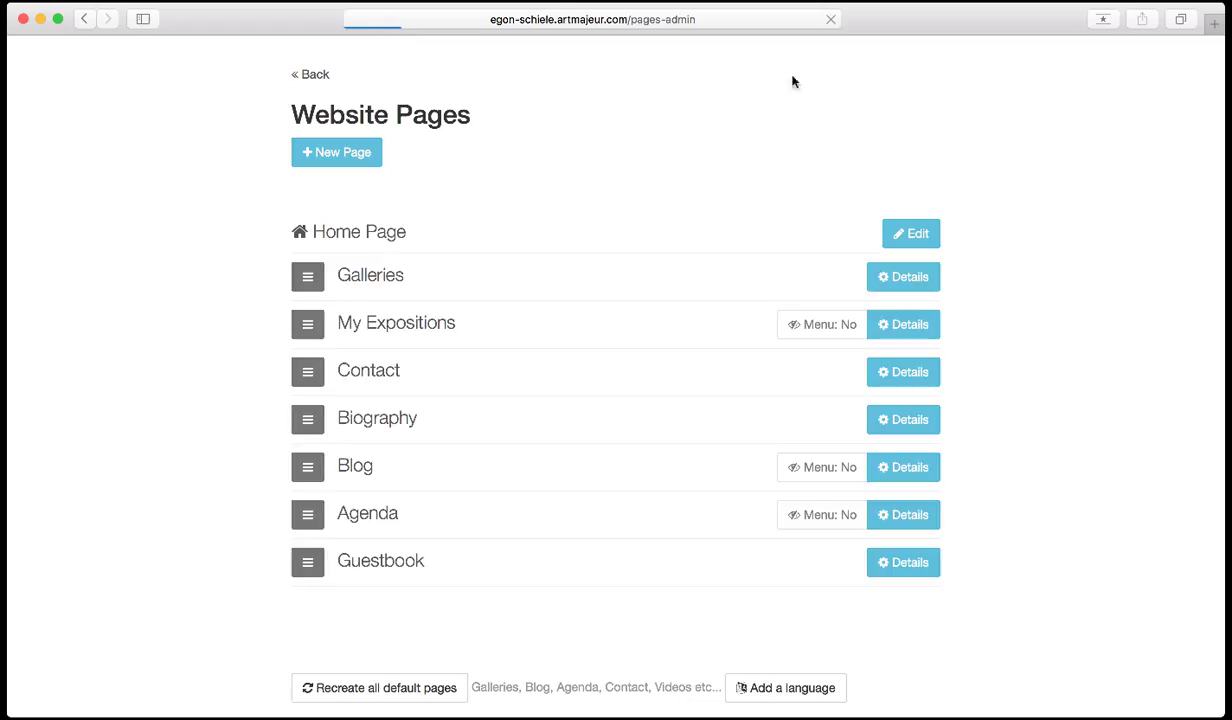
left_click(340, 155)
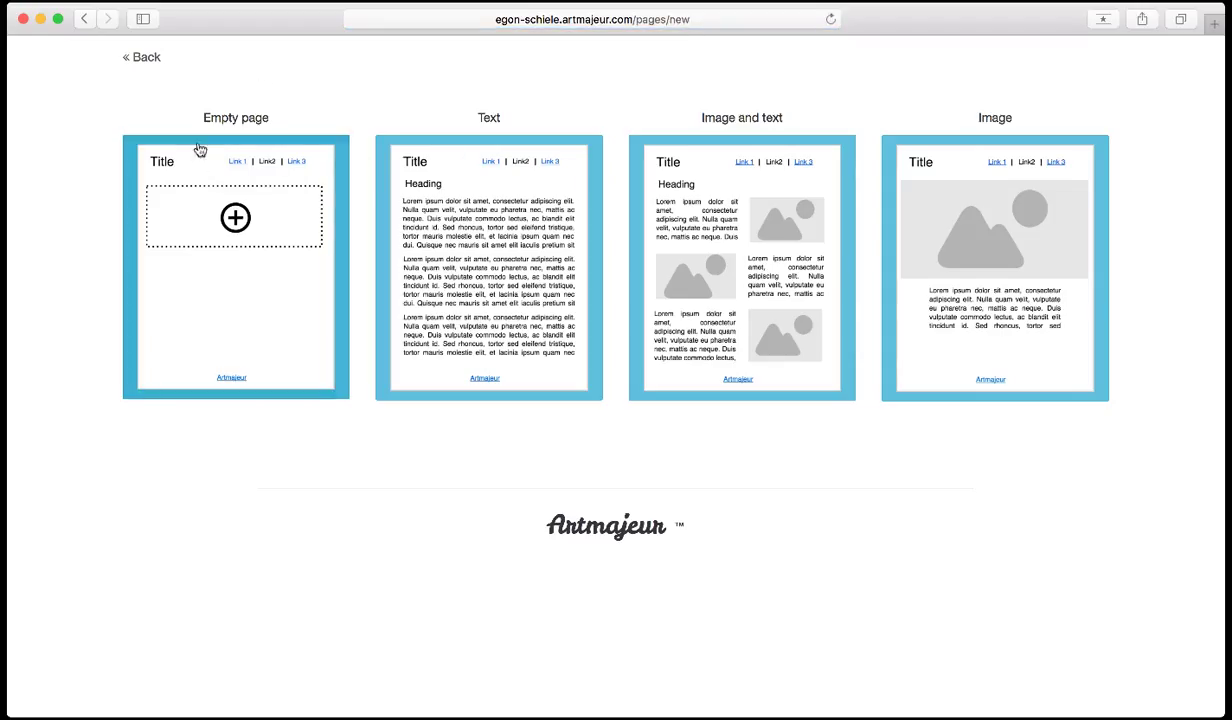
left_click(247, 242)
double_click(535, 155)
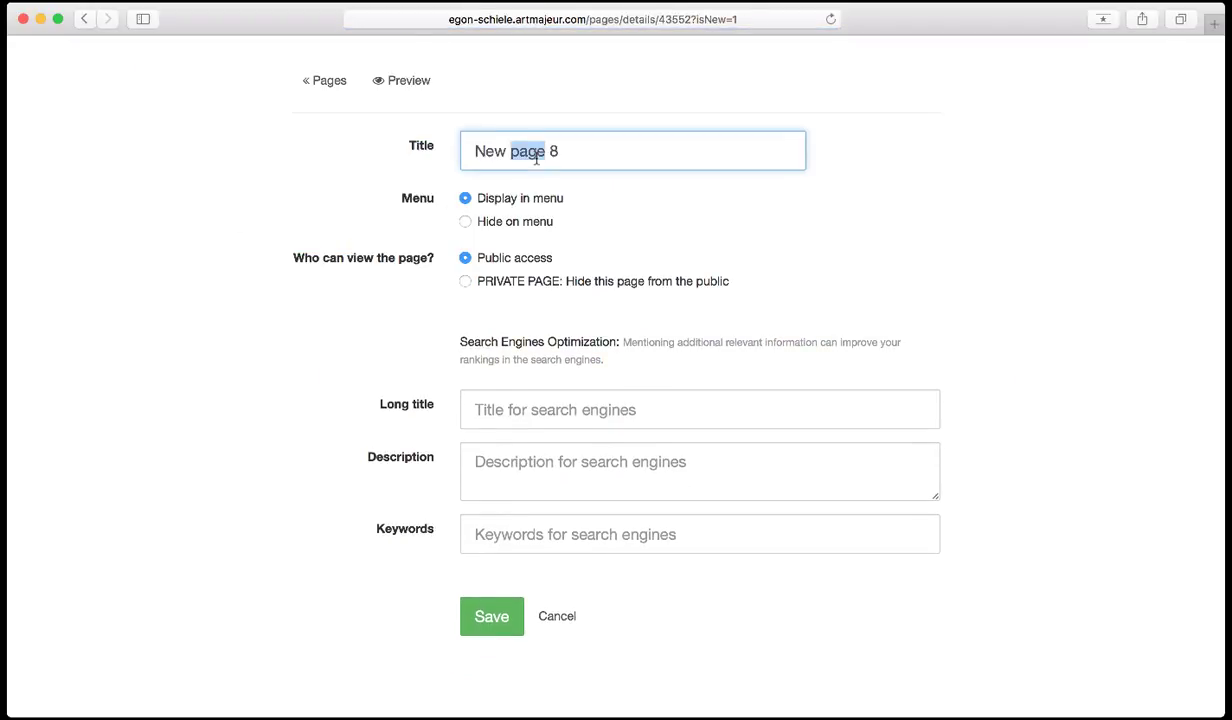
type("Drawings")
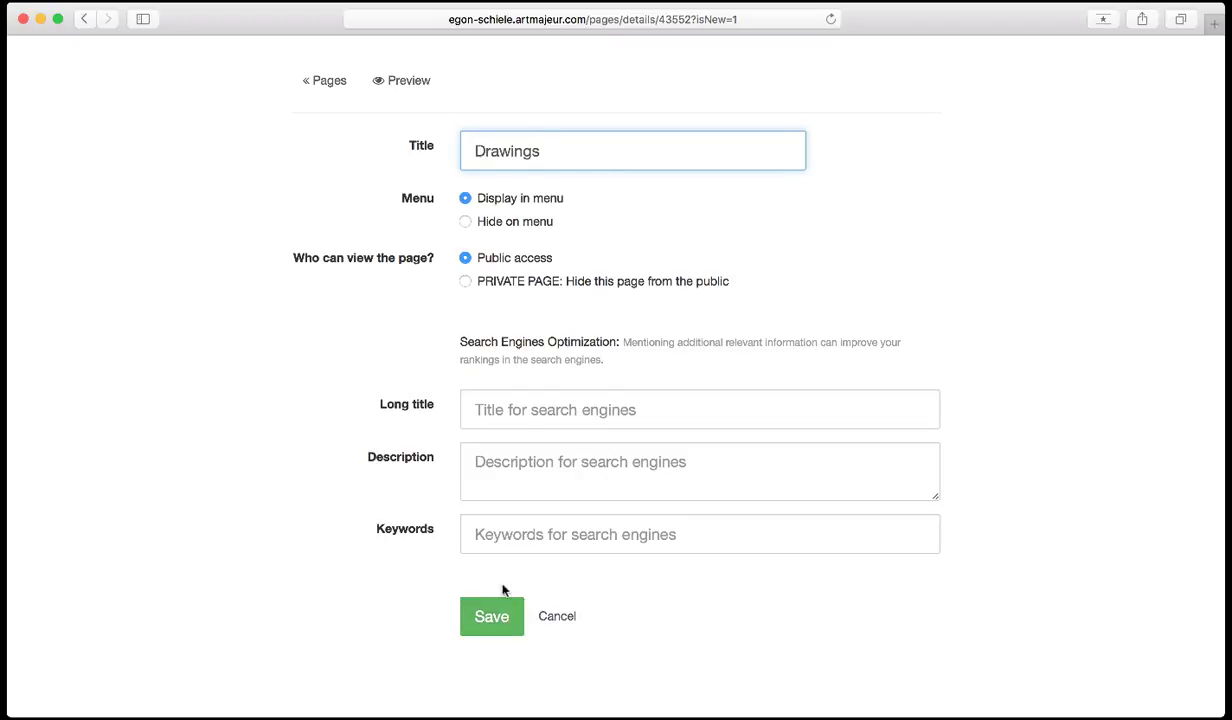
left_click(489, 616)
- Open the Drawings page and add a section with a centered heading and subtitle
scroll(565, 461, "down", 3)
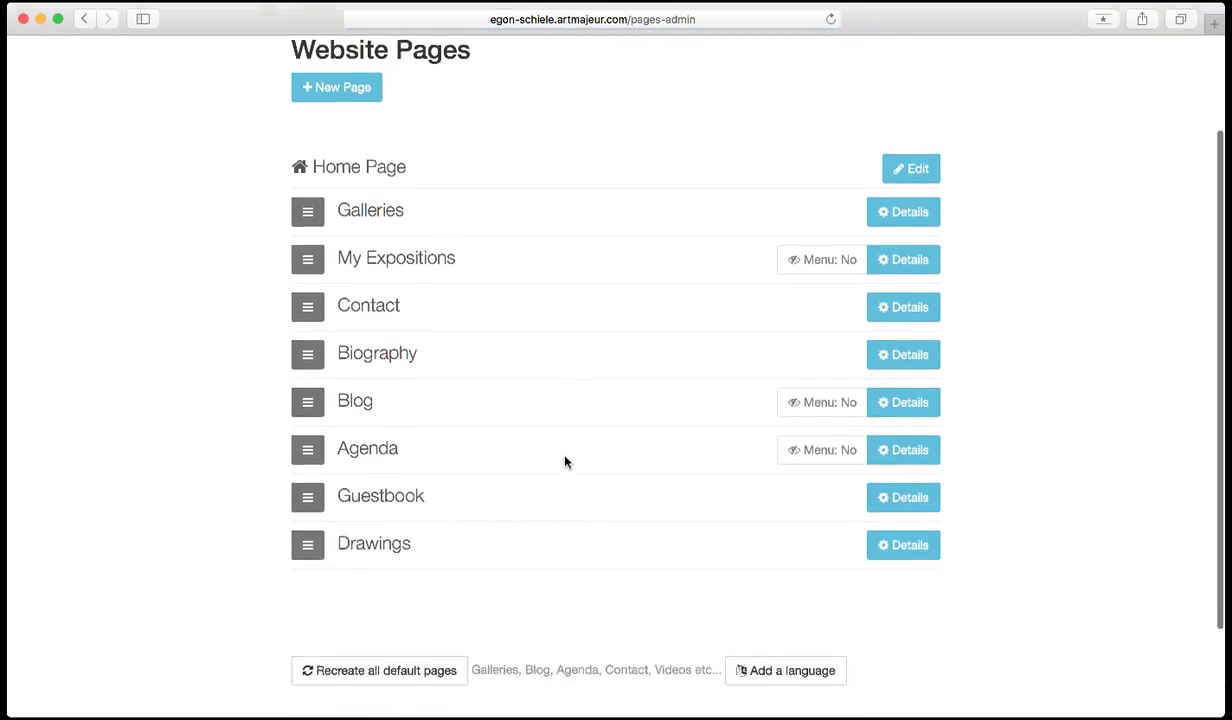
left_click(395, 515)
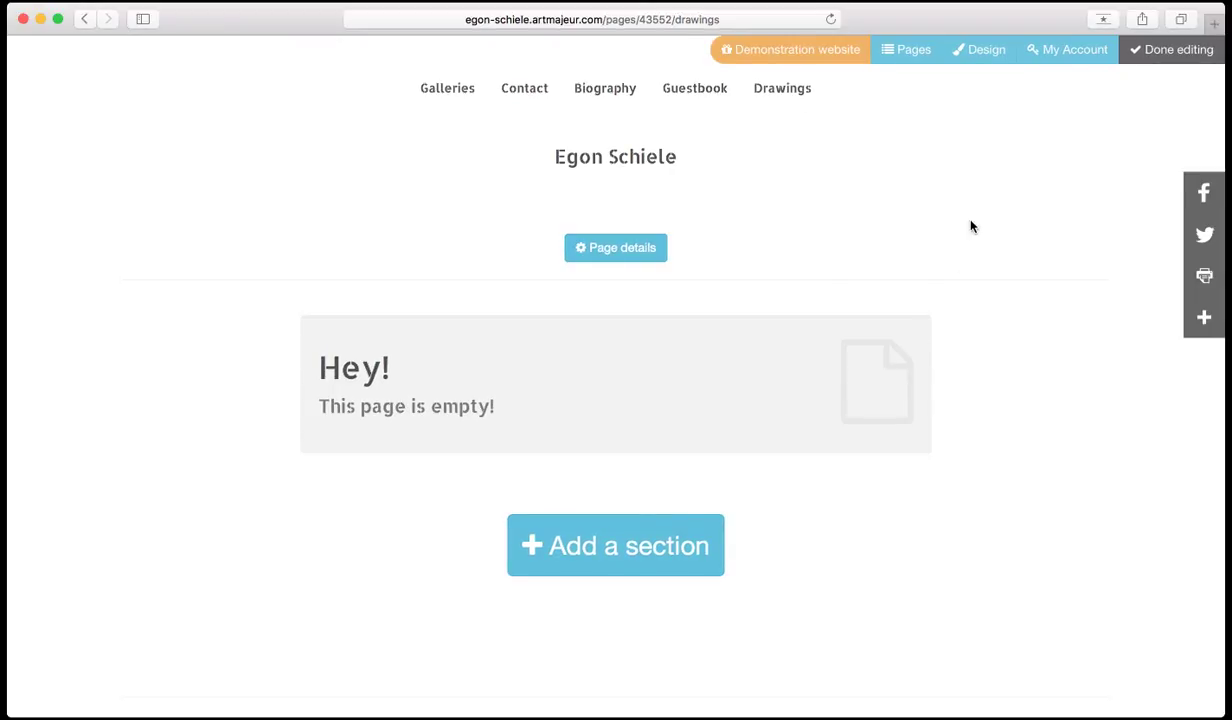
left_click(618, 553)
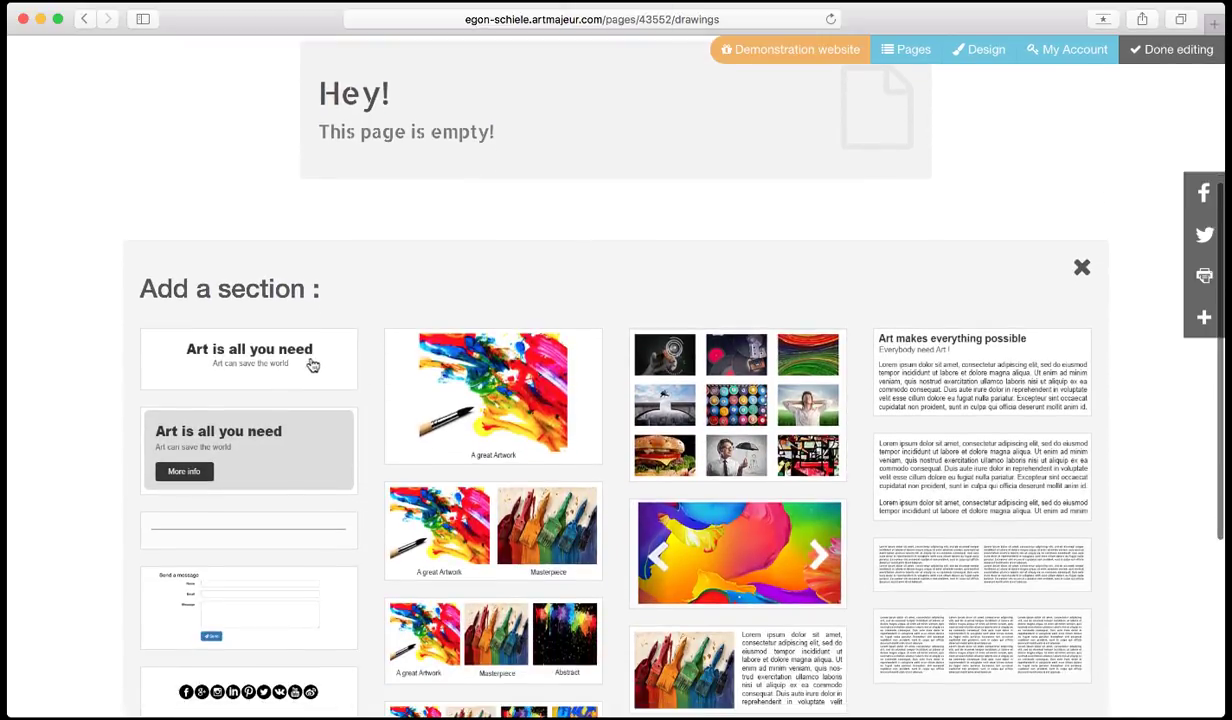
left_click(268, 360)
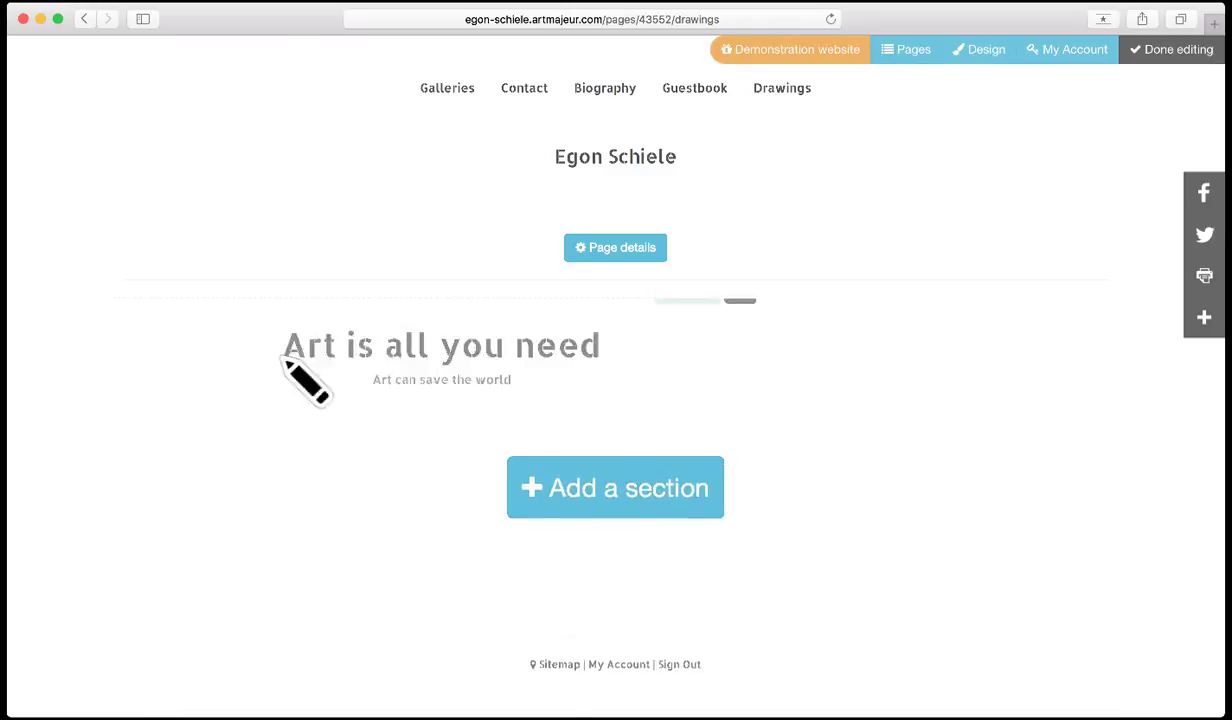
- Replace the section's heading with "M drawings" and its subtitle with "I love to draw"
triple_click(566, 347)
type("M")
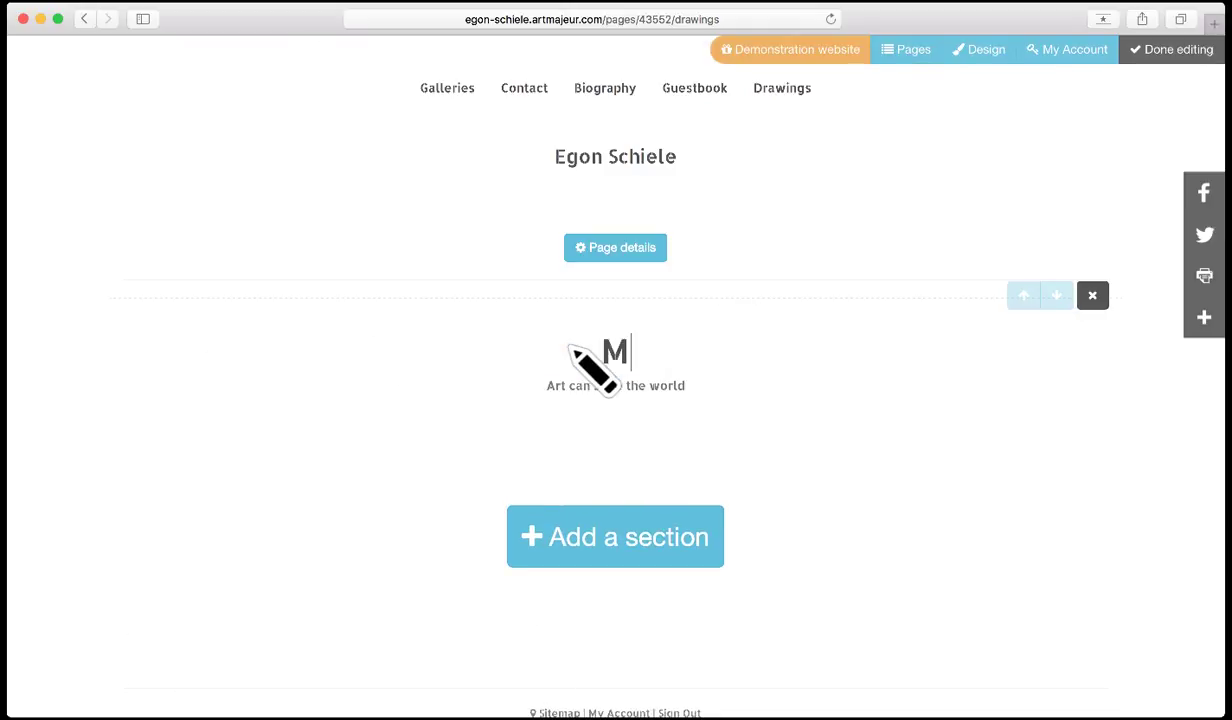
type(" drawings")
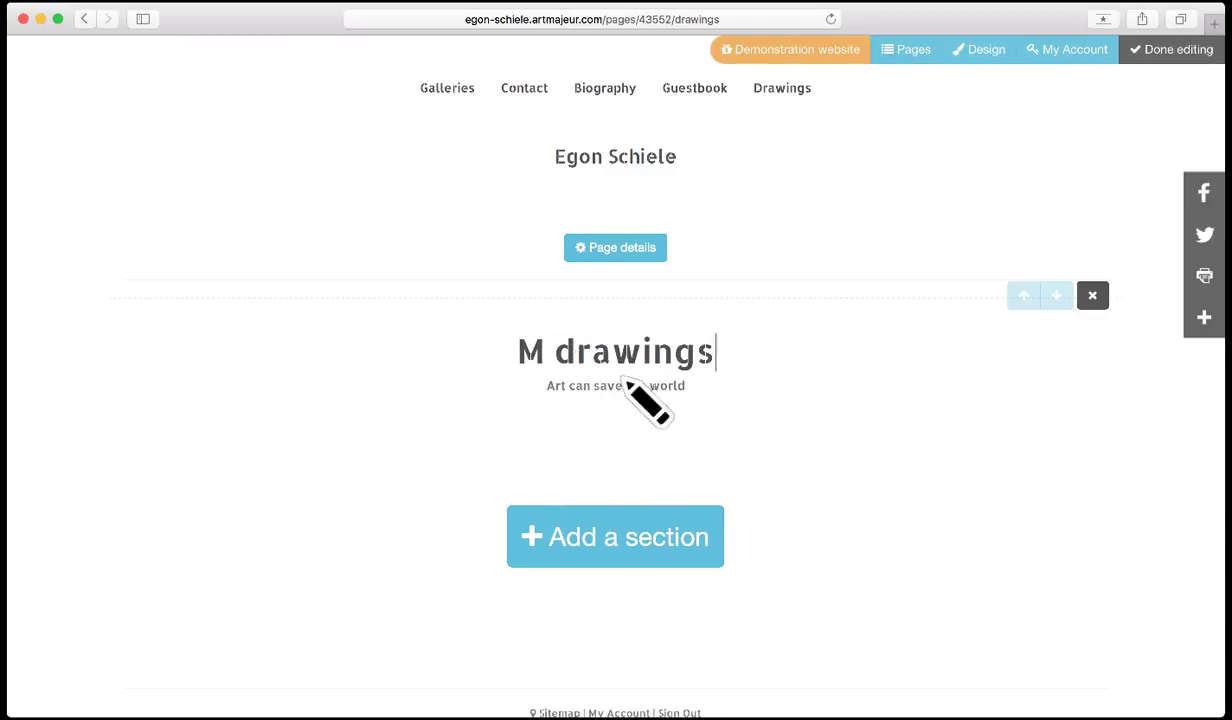
triple_click(549, 386)
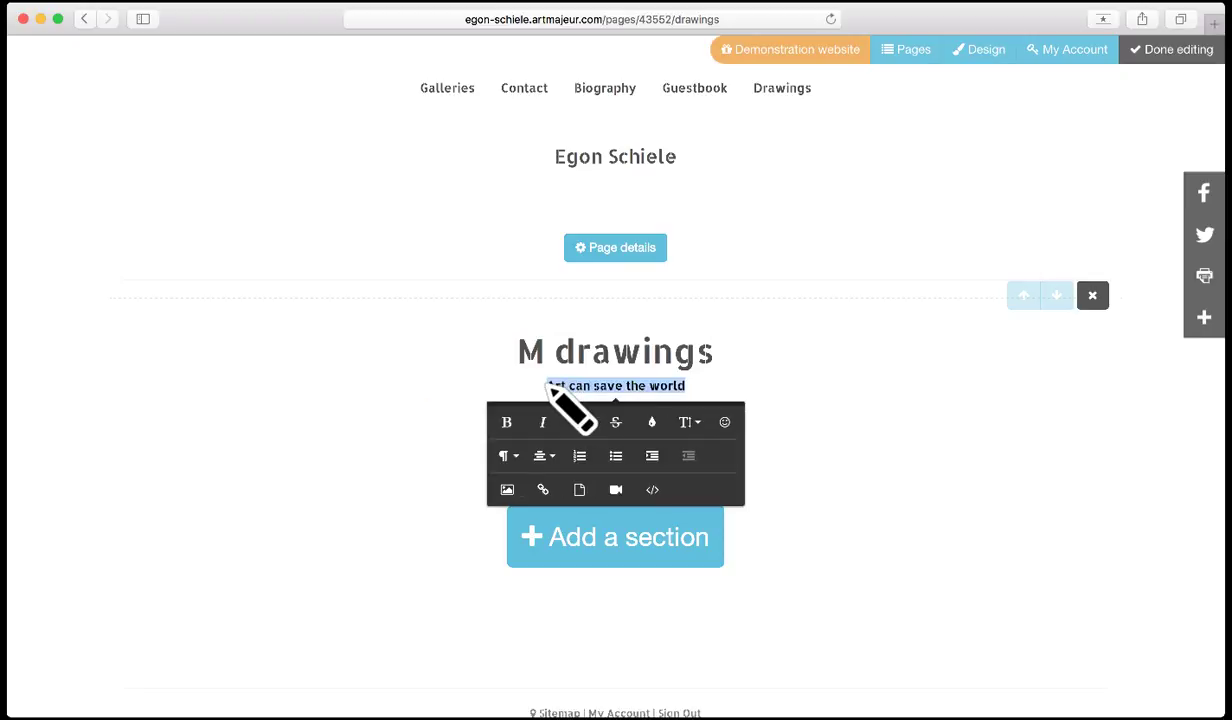
type("i")
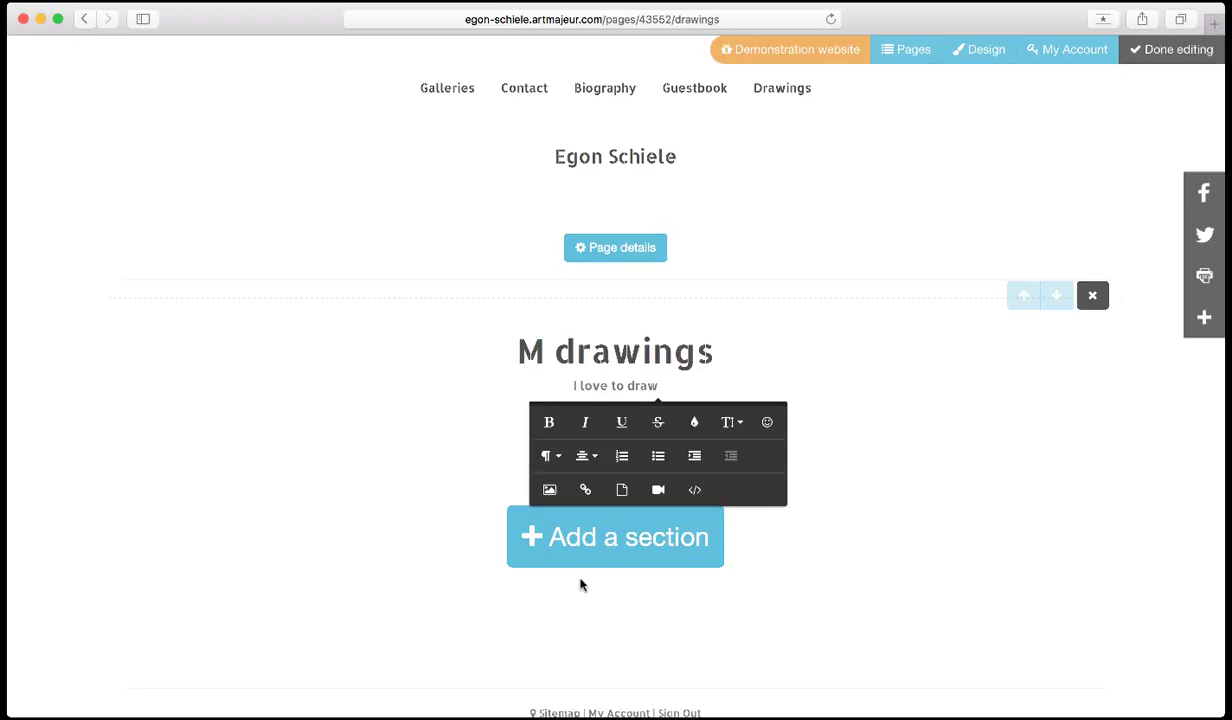
- Add a two-column text section below the heading, followed by a section with two captioned images side by side
left_click(643, 553)
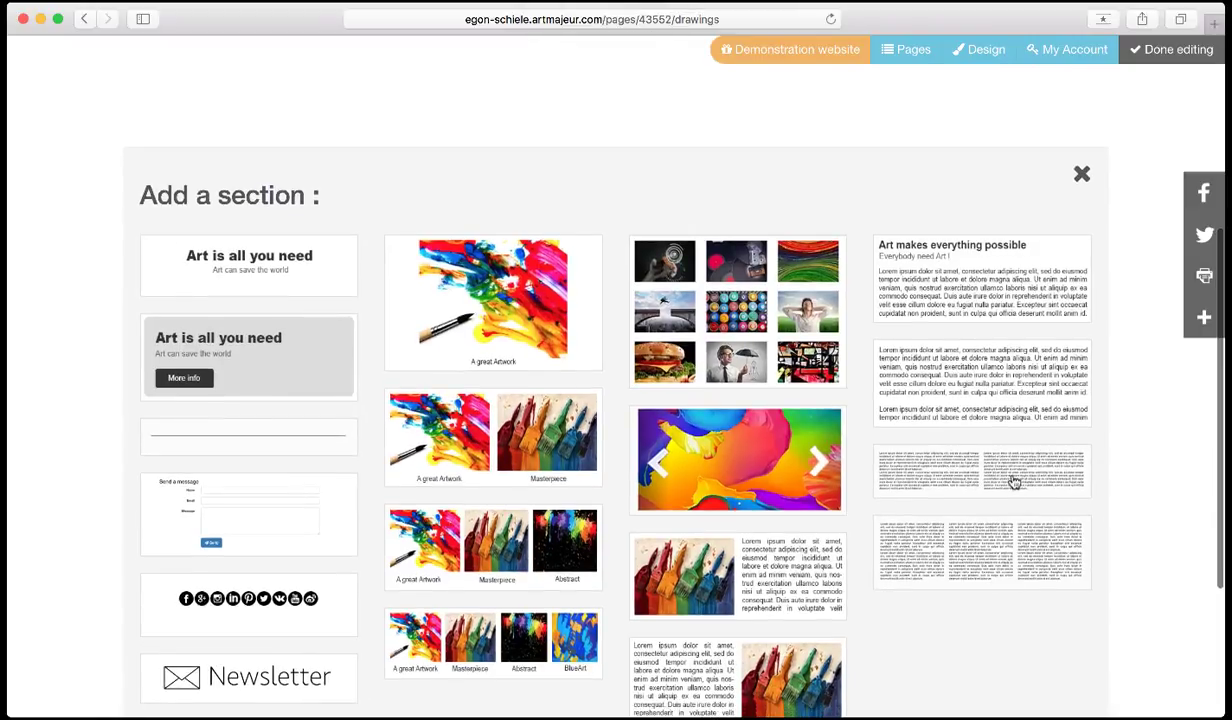
left_click(1005, 482)
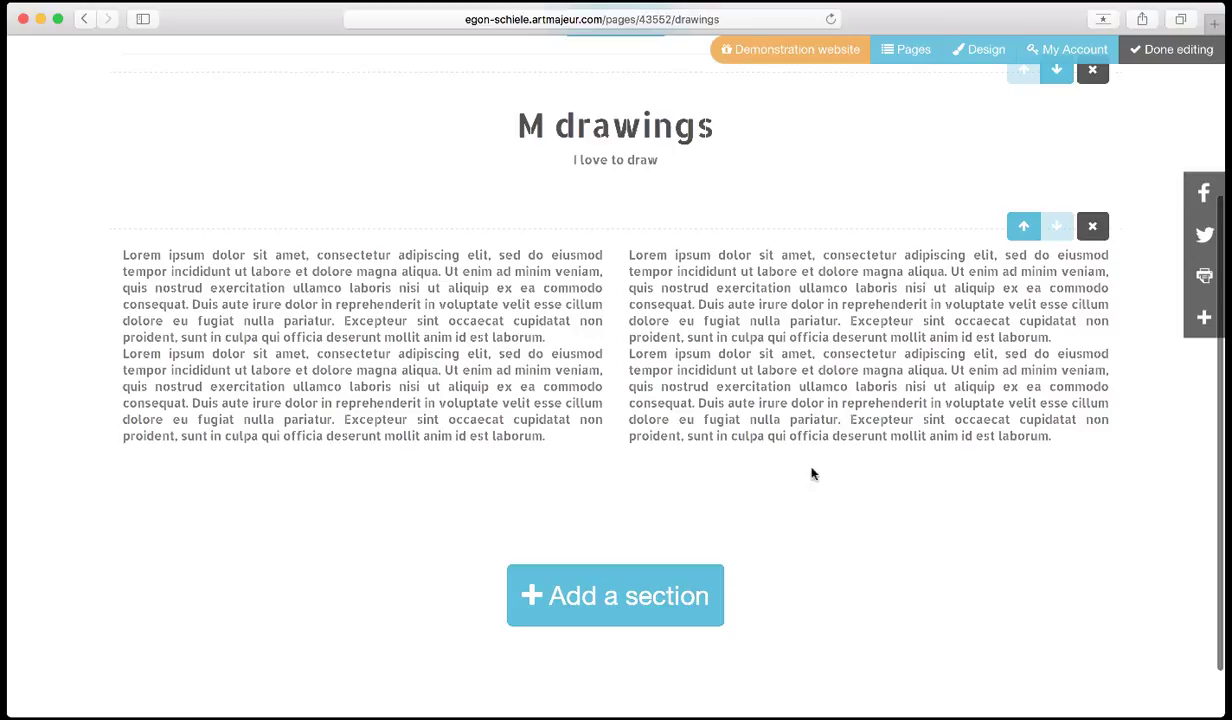
left_click(632, 578)
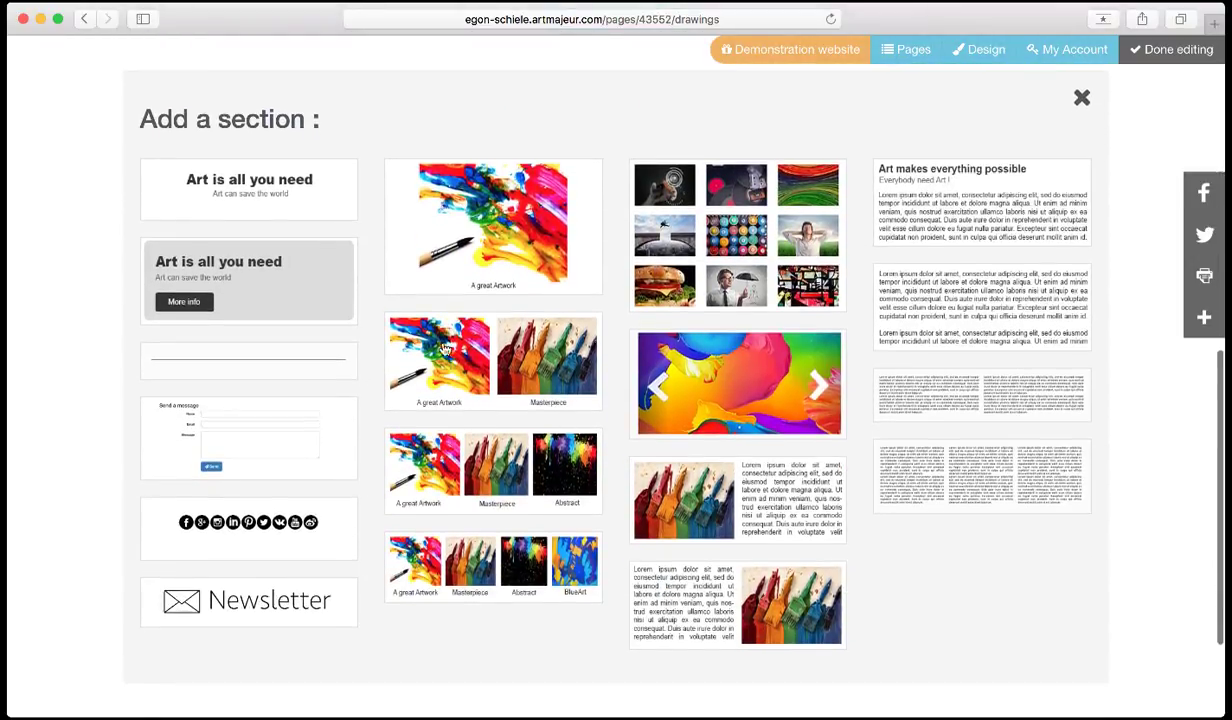
left_click(501, 372)
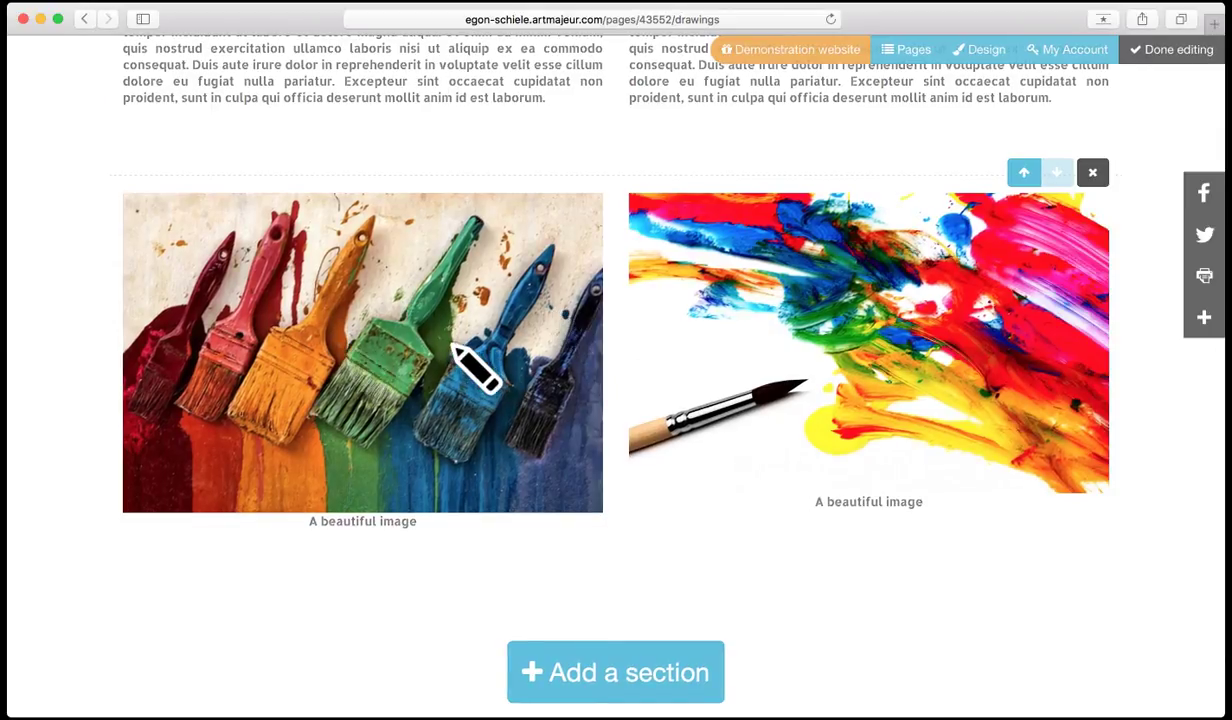
- Replace the paintbrushes placeholder image with zentangle_flowers_1.png and change its caption to "A flower image"
left_click(475, 368)
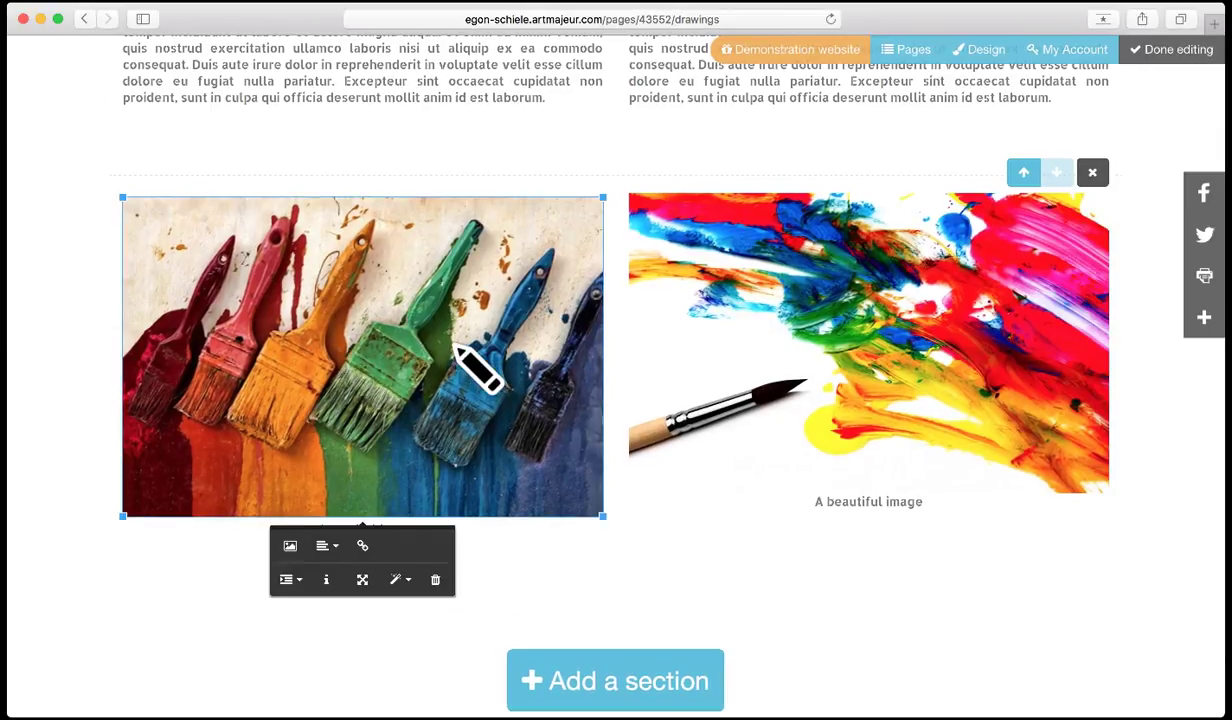
left_click(295, 559)
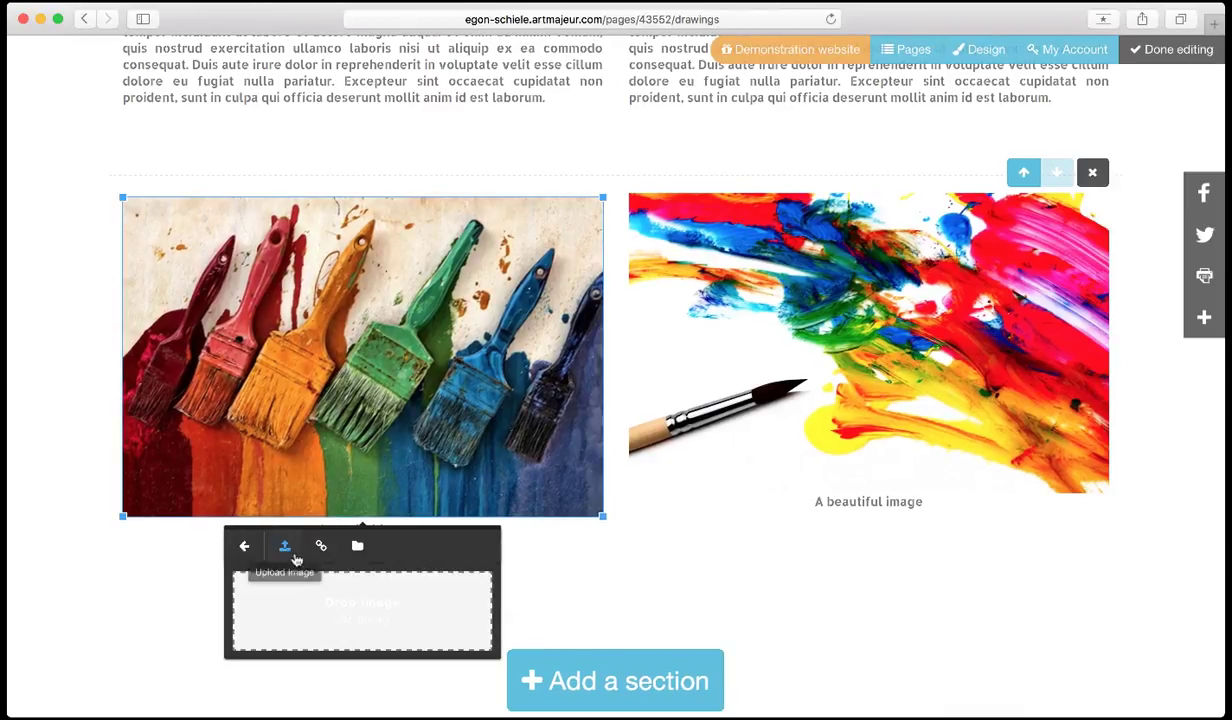
left_click(360, 598)
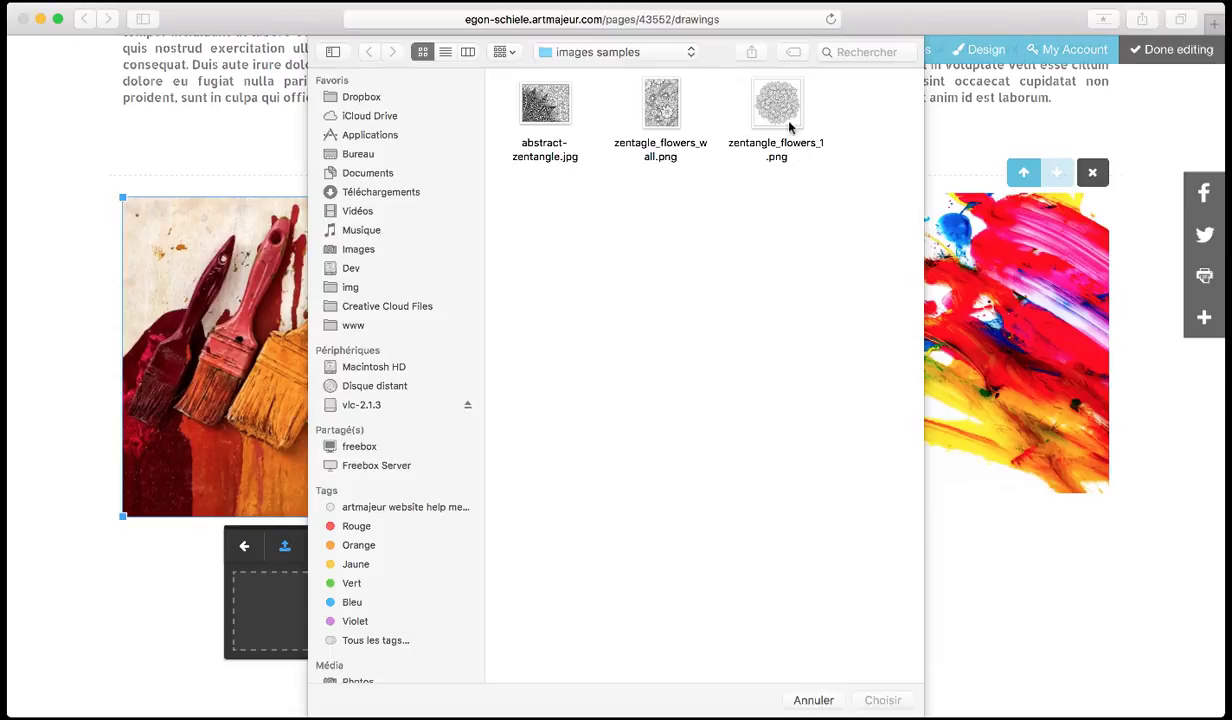
double_click(775, 128)
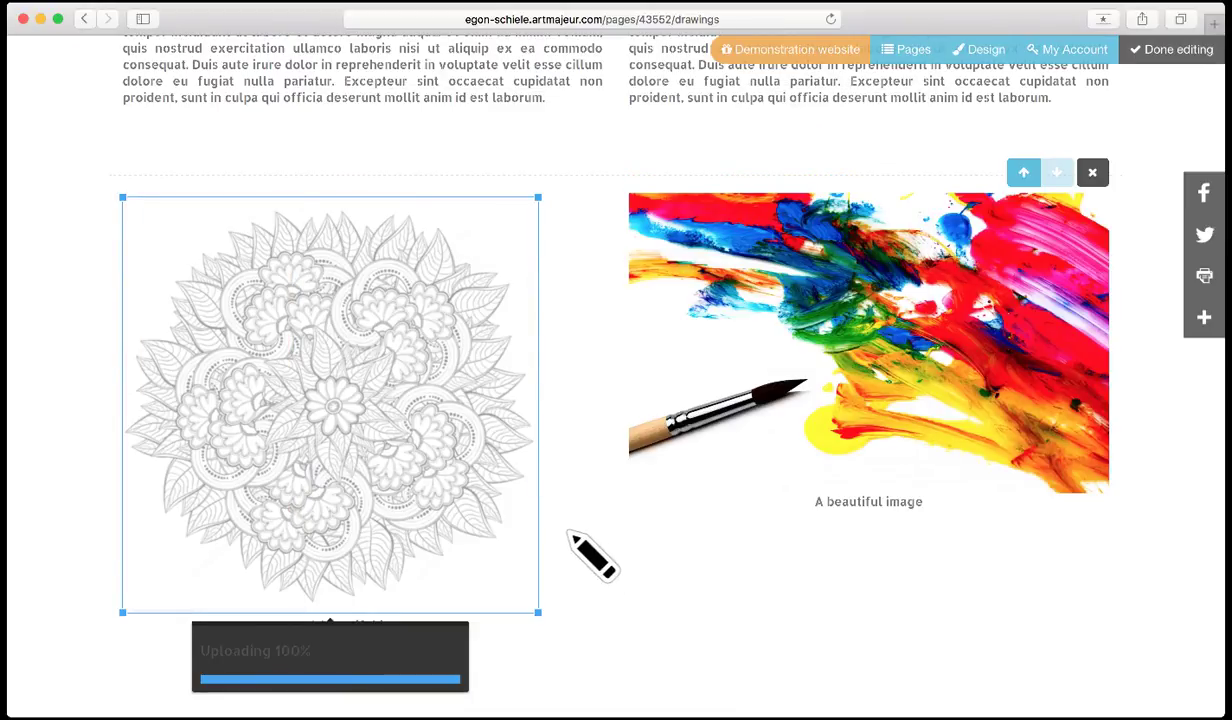
scroll(580, 552, "down", 3)
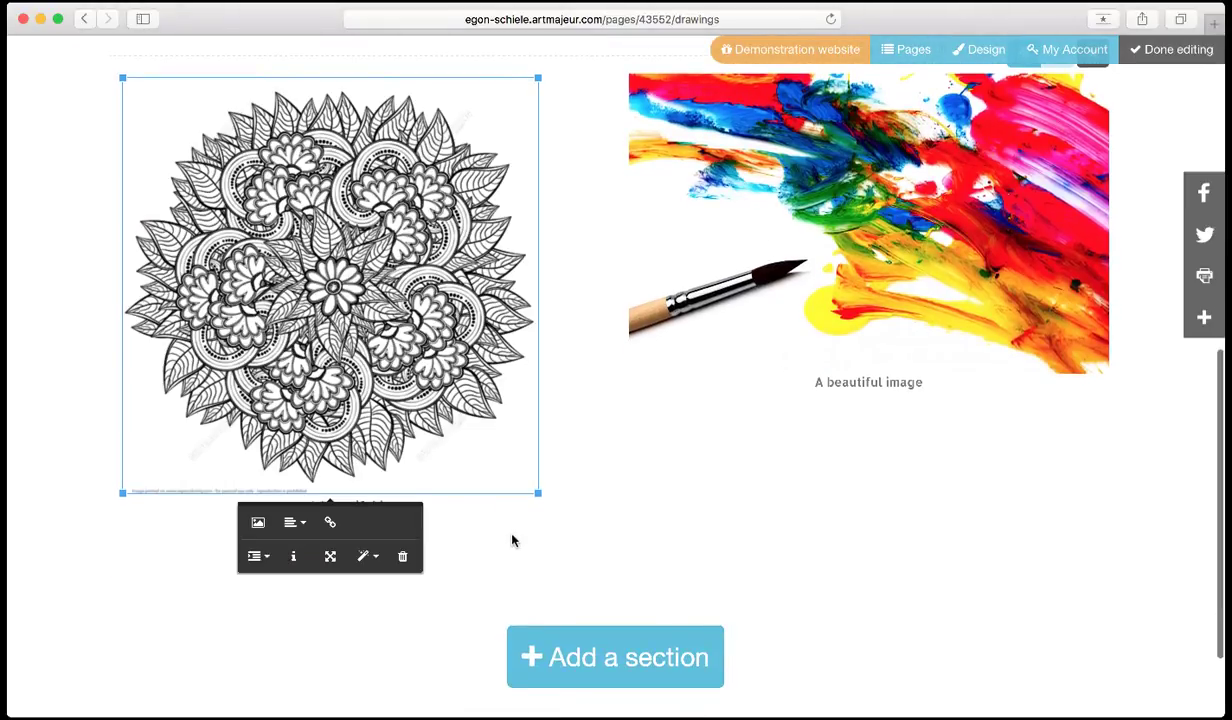
triple_click(384, 508)
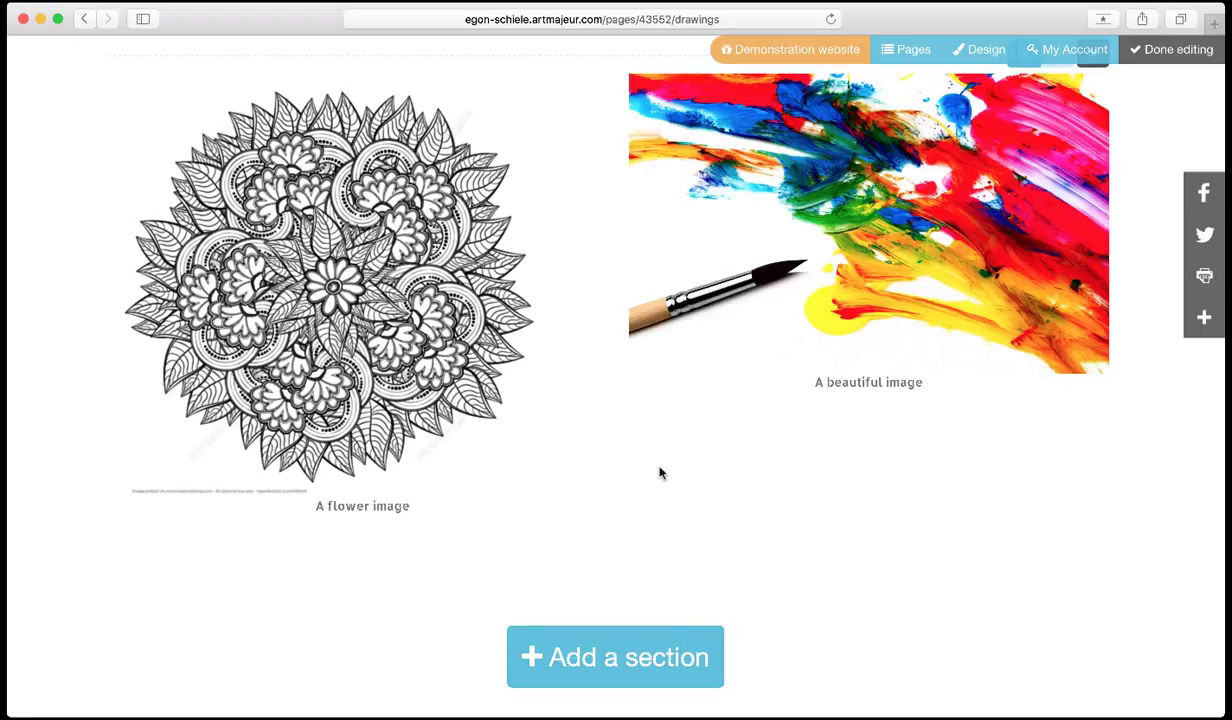
- Replace the paint-splash placeholder image with zentagle_flowers_wall.png and change its caption to "Another image"
scroll(660, 473, "up", 1)
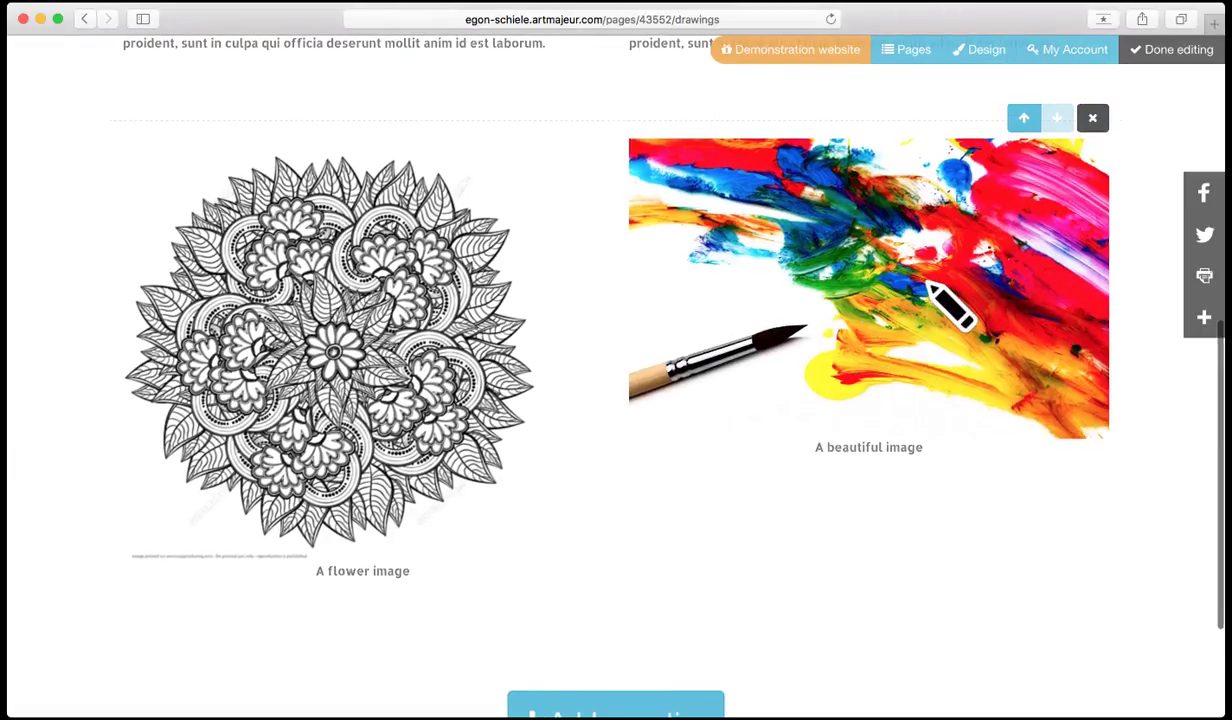
left_click(952, 308)
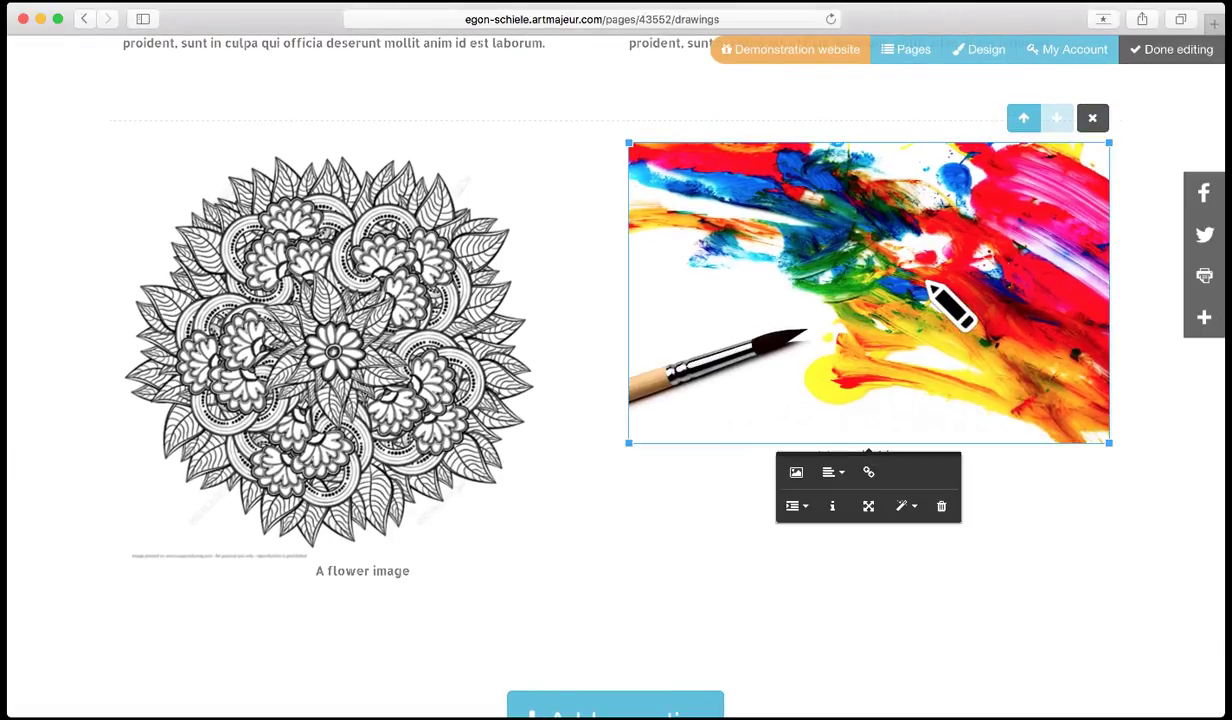
left_click(797, 473)
left_click(873, 543)
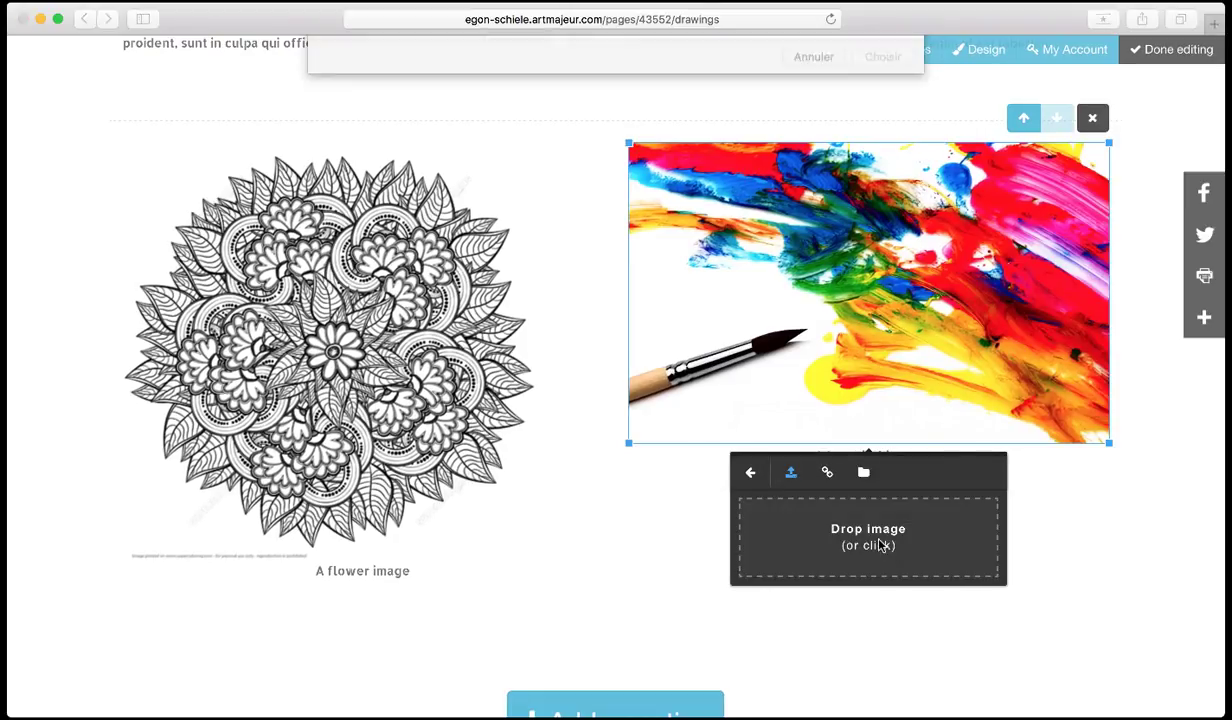
double_click(678, 116)
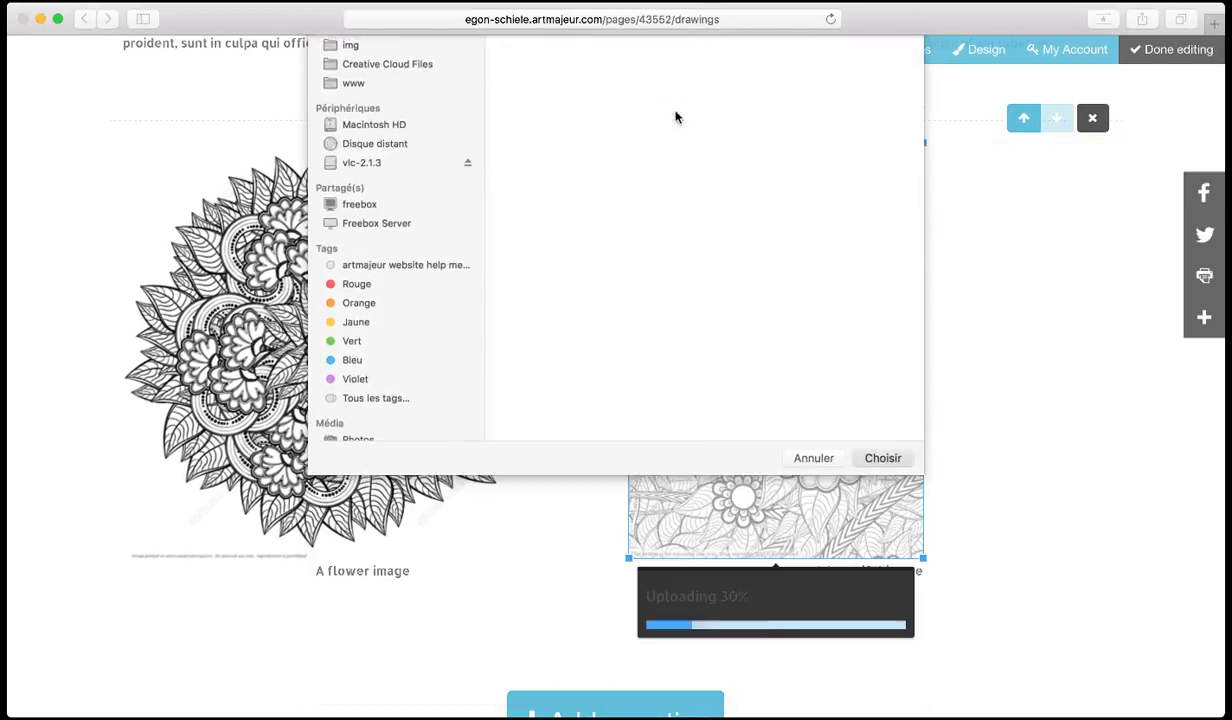
scroll(993, 597, "down", 2)
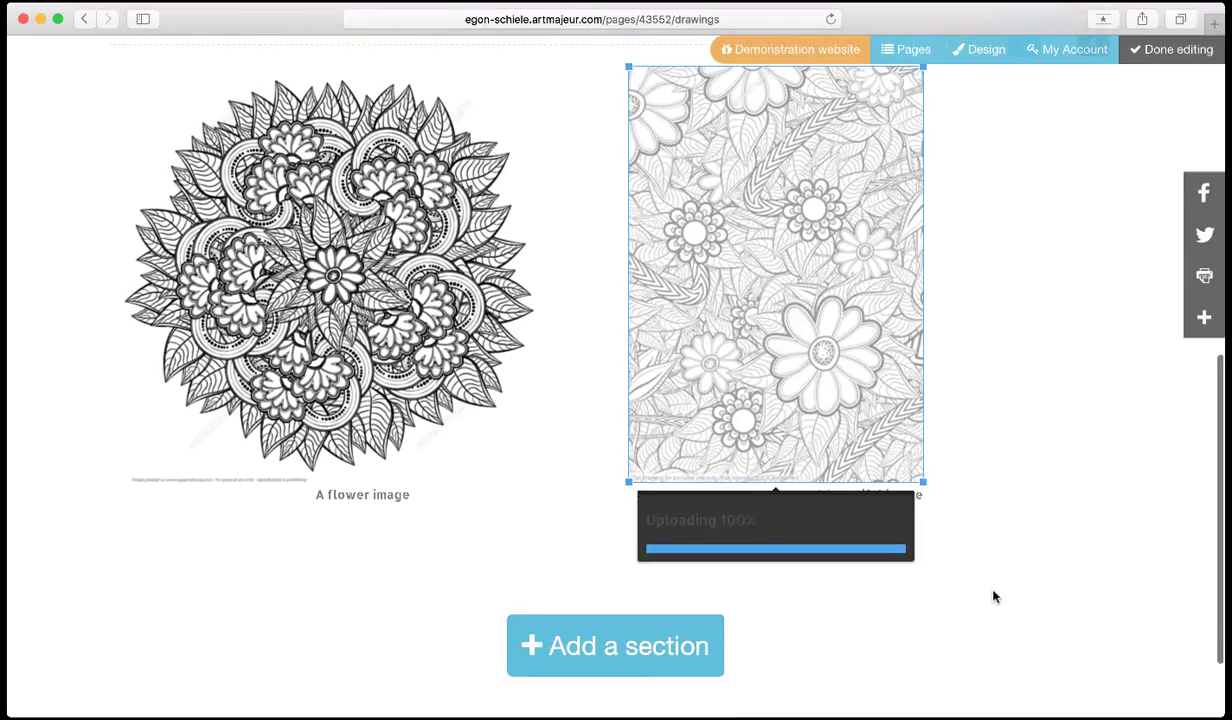
left_click(885, 497)
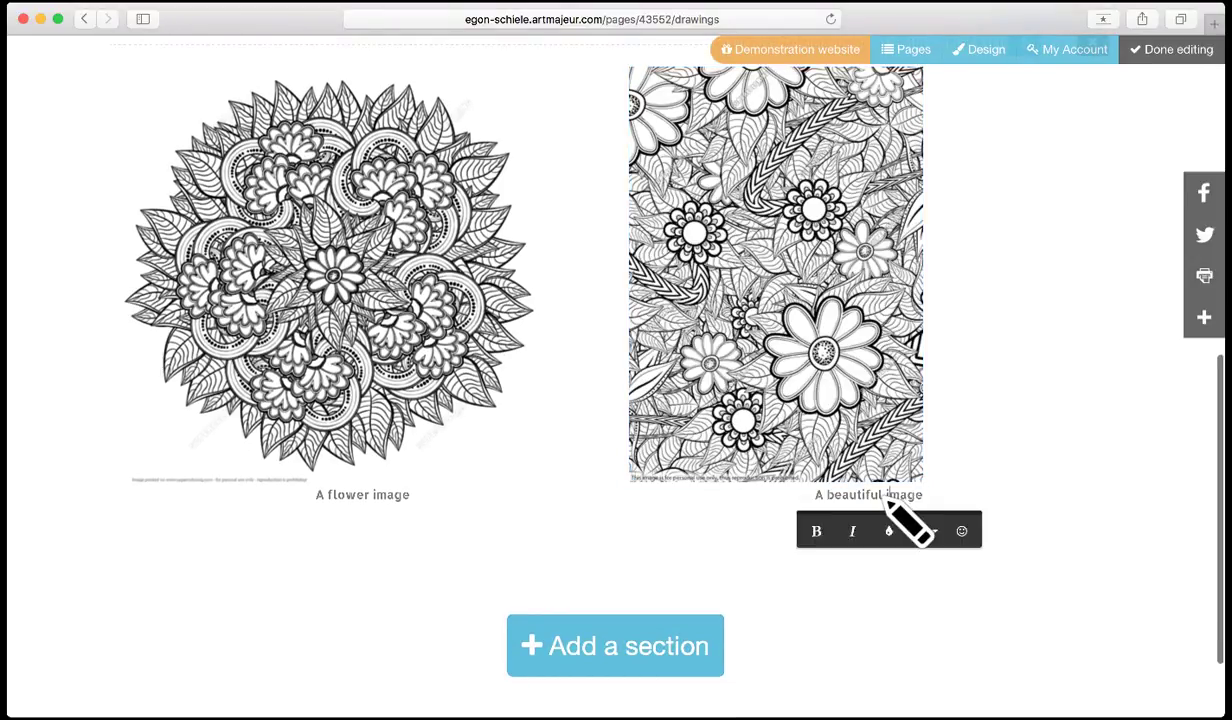
triple_click(885, 497)
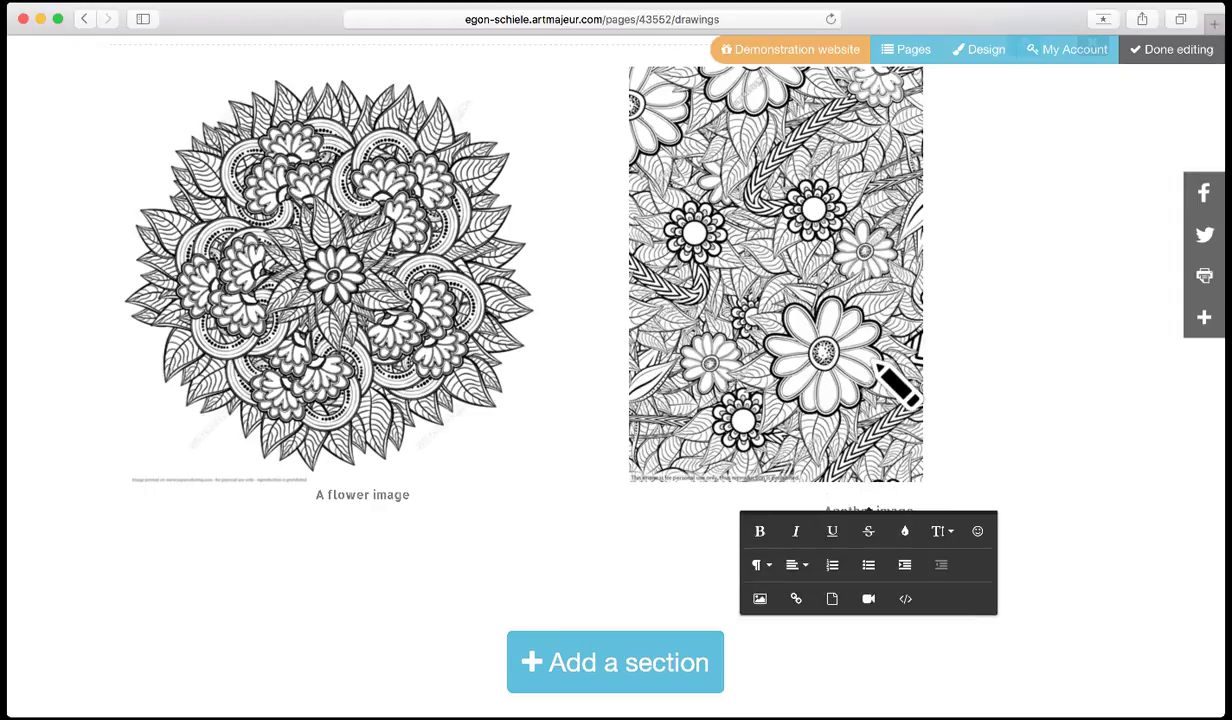
- Center the flower wall image within its column
scroll(877, 366, "up", 1)
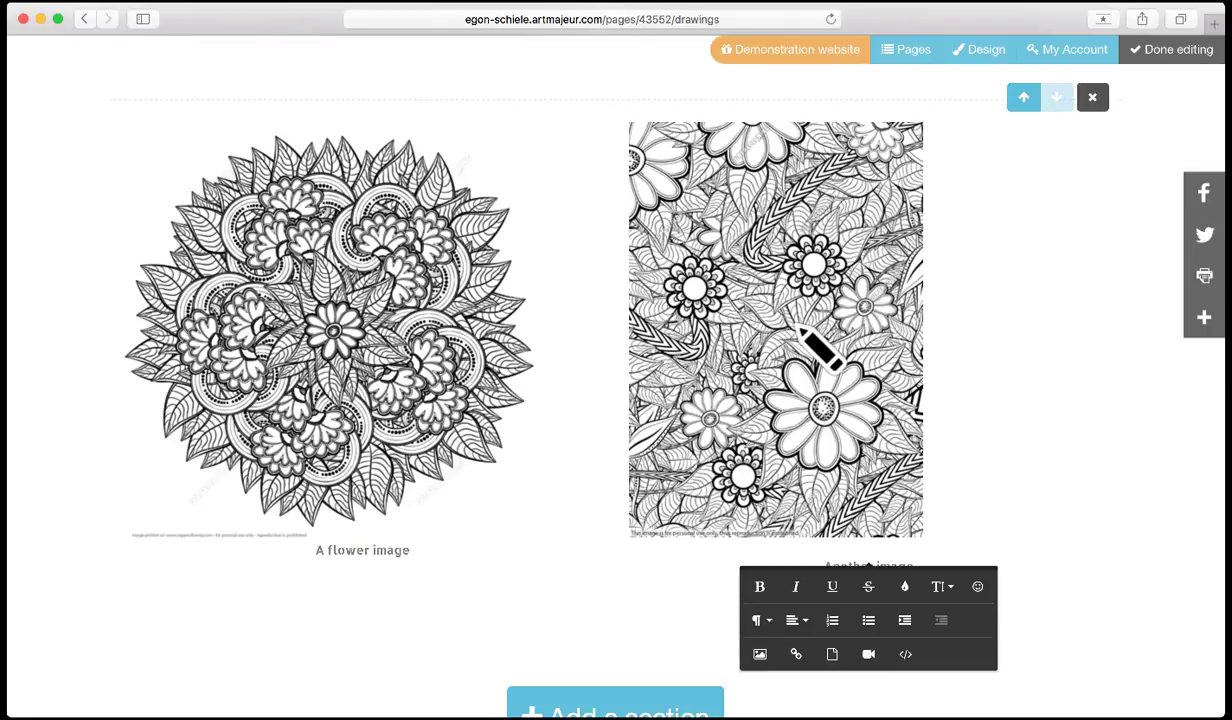
left_click(805, 333)
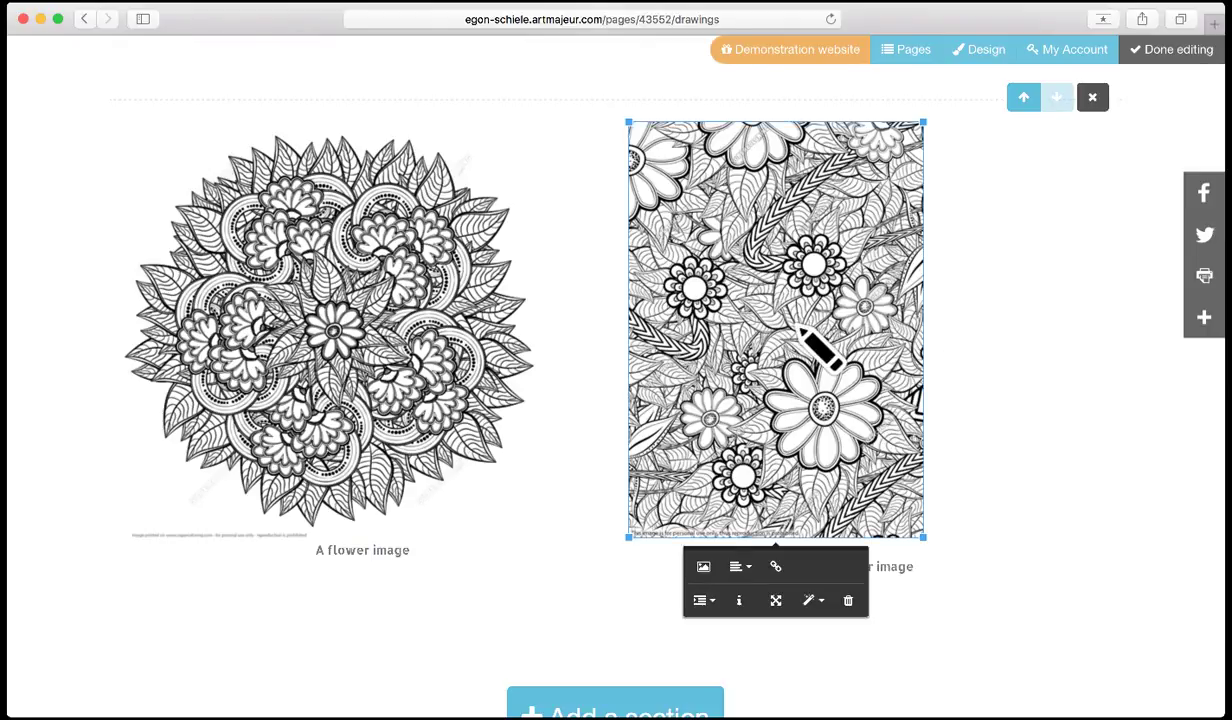
left_click(757, 572)
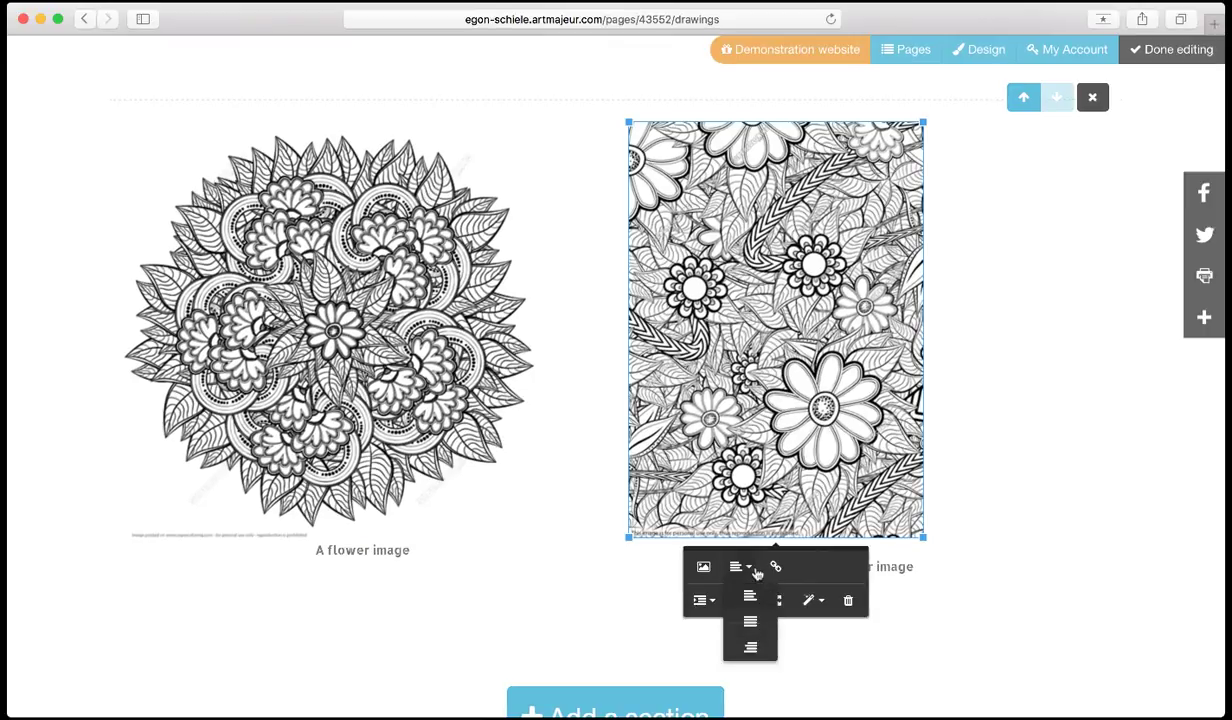
left_click(752, 625)
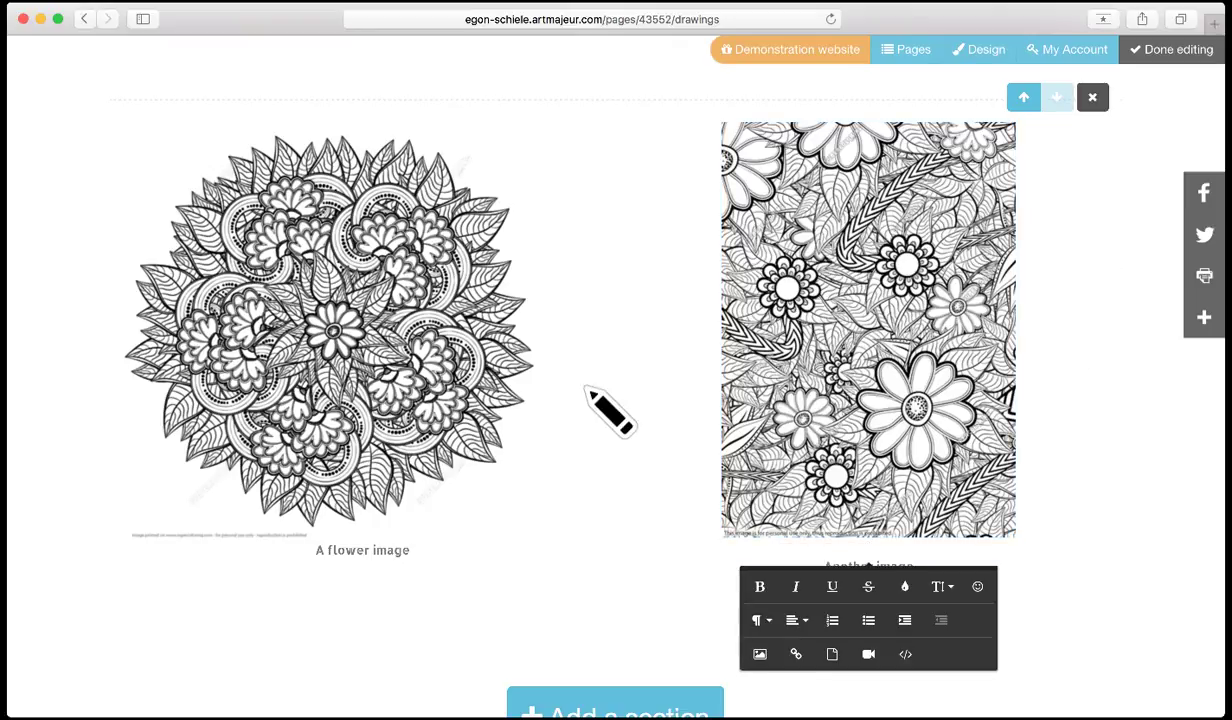
scroll(610, 410, "down", 2)
scroll(605, 403, "down", 2)
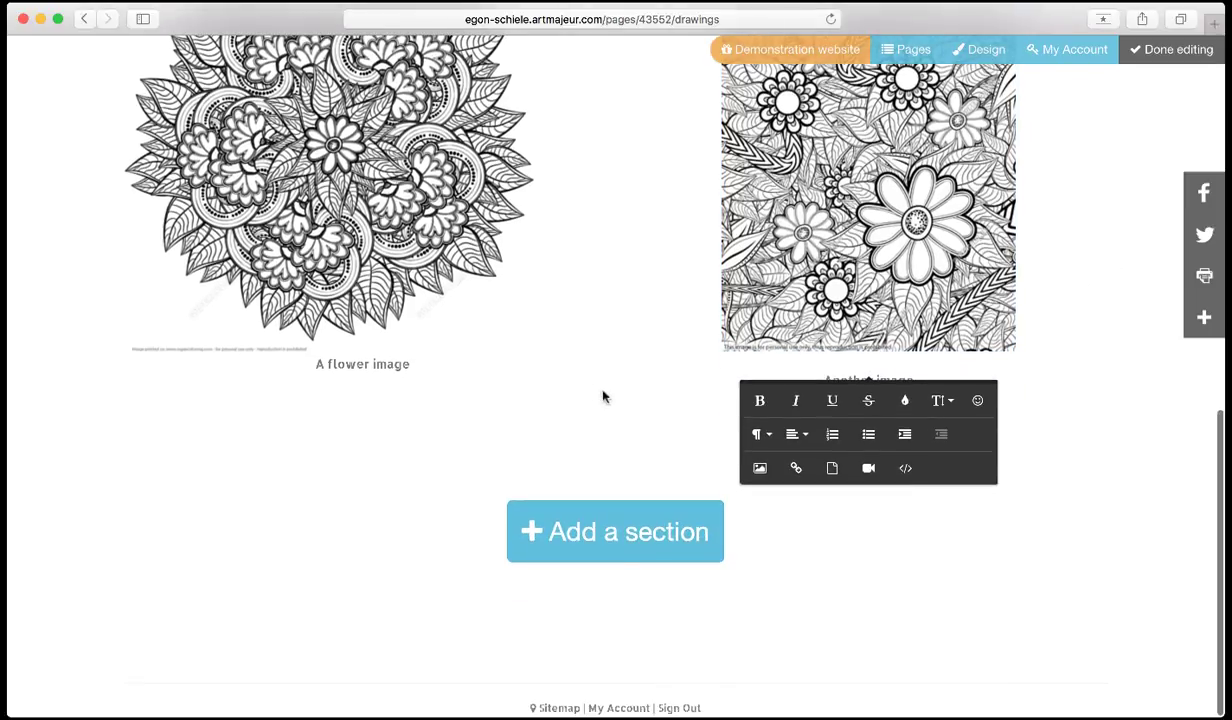
- Add a section with a single captioned image below the two flower images
left_click(652, 531)
scroll(482, 612, "down", 5)
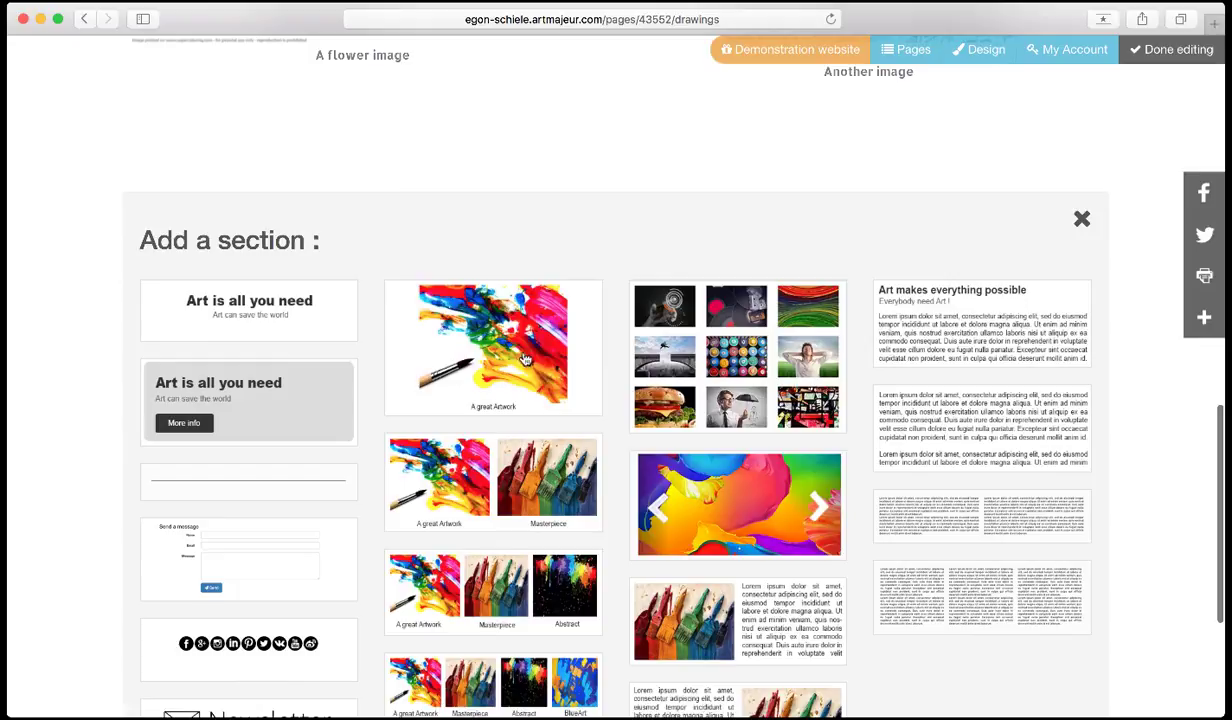
left_click(517, 375)
scroll(610, 453, "down", 5)
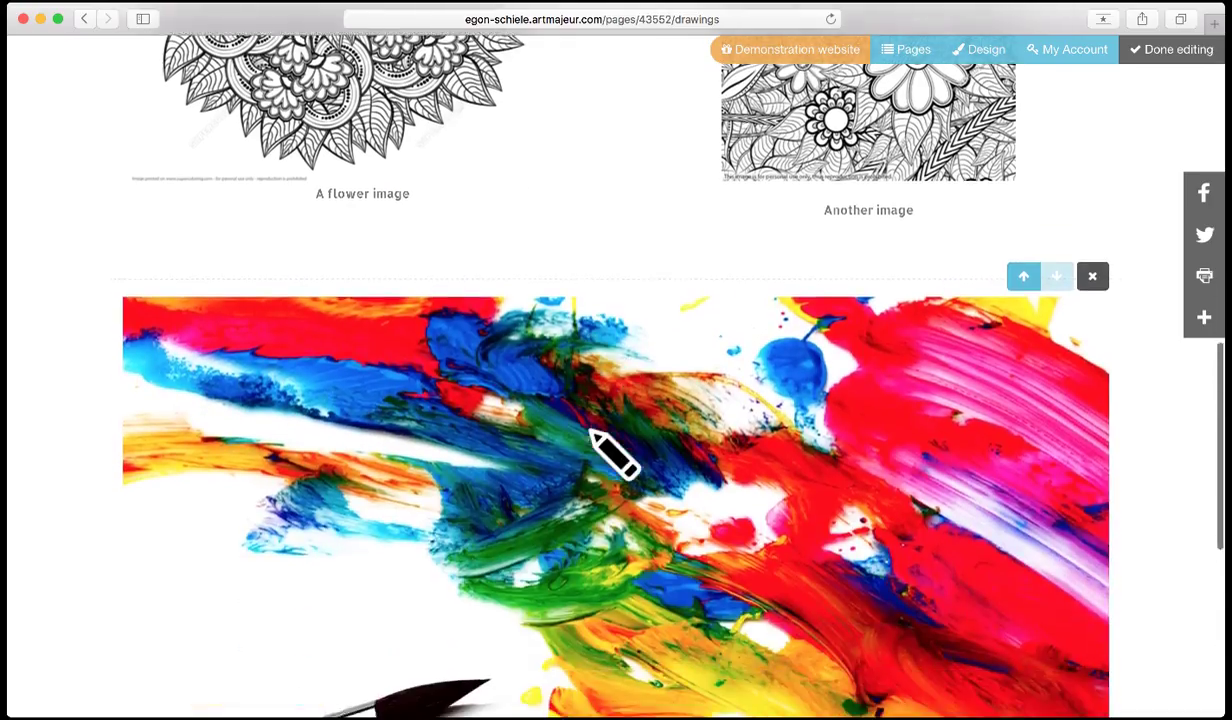
- Replace the large paint placeholder image with an uploaded black-and-white zentangle drawing of patterned leaves and circles
left_click(723, 380)
scroll(640, 570, "down", 2)
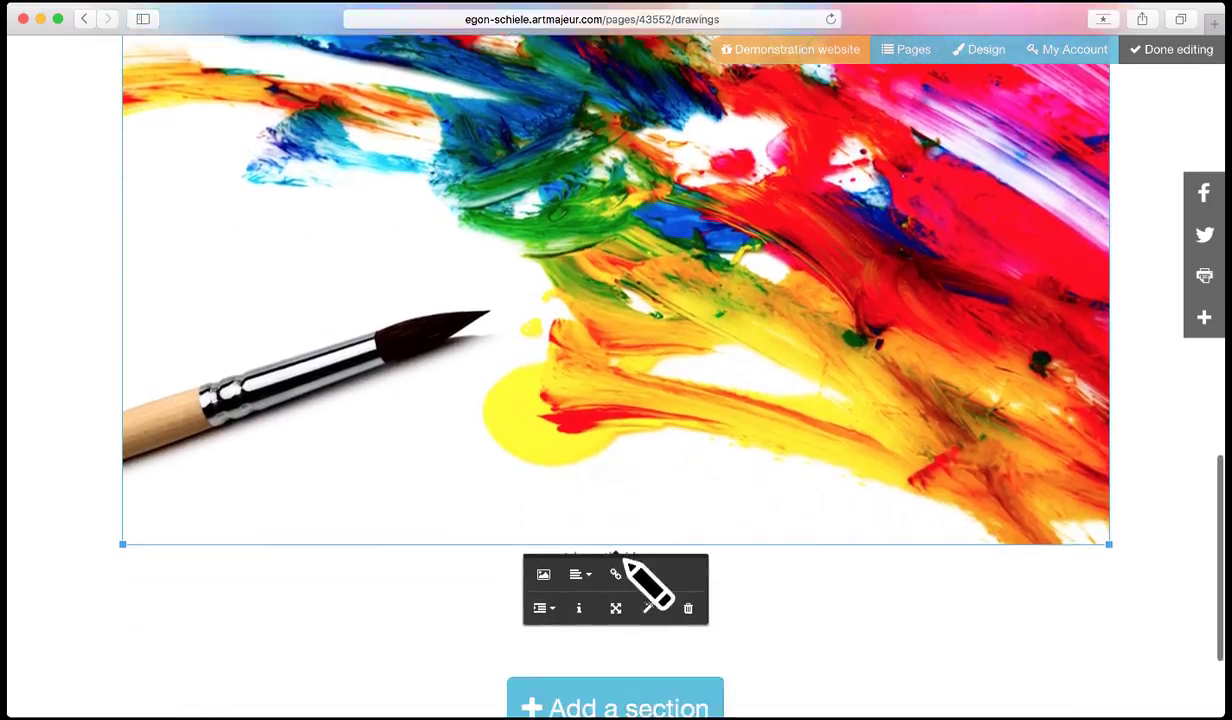
left_click(549, 501)
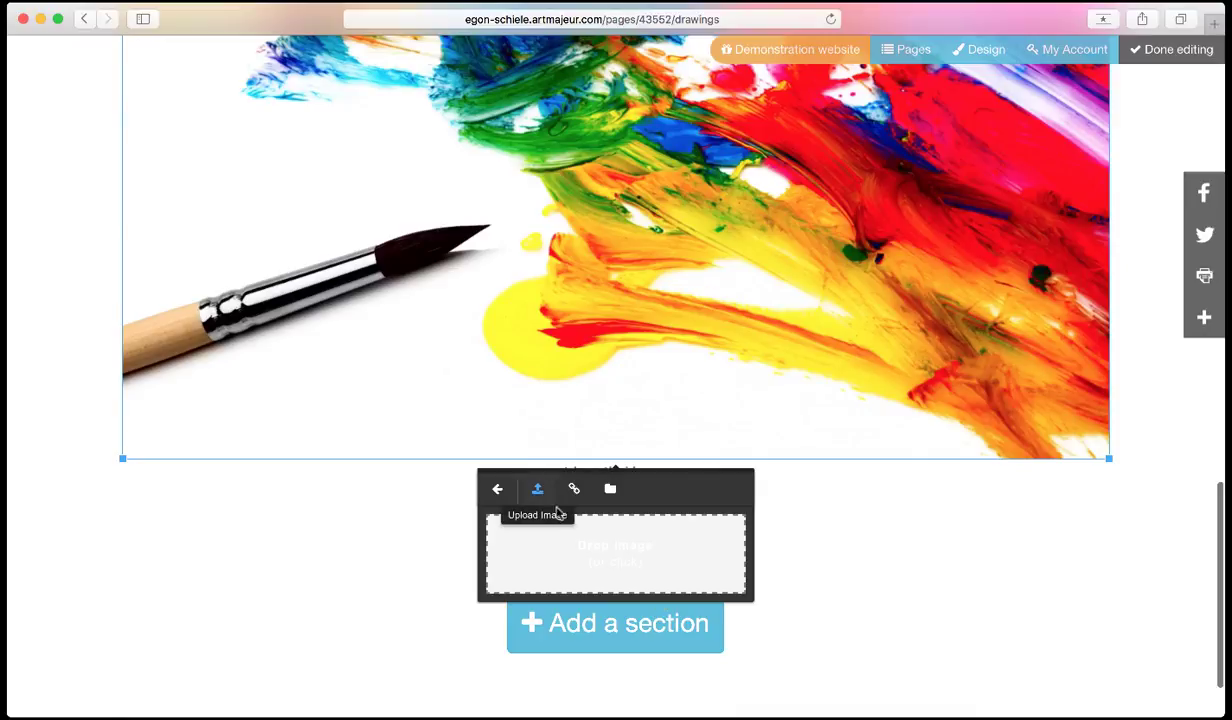
left_click(641, 569)
double_click(551, 110)
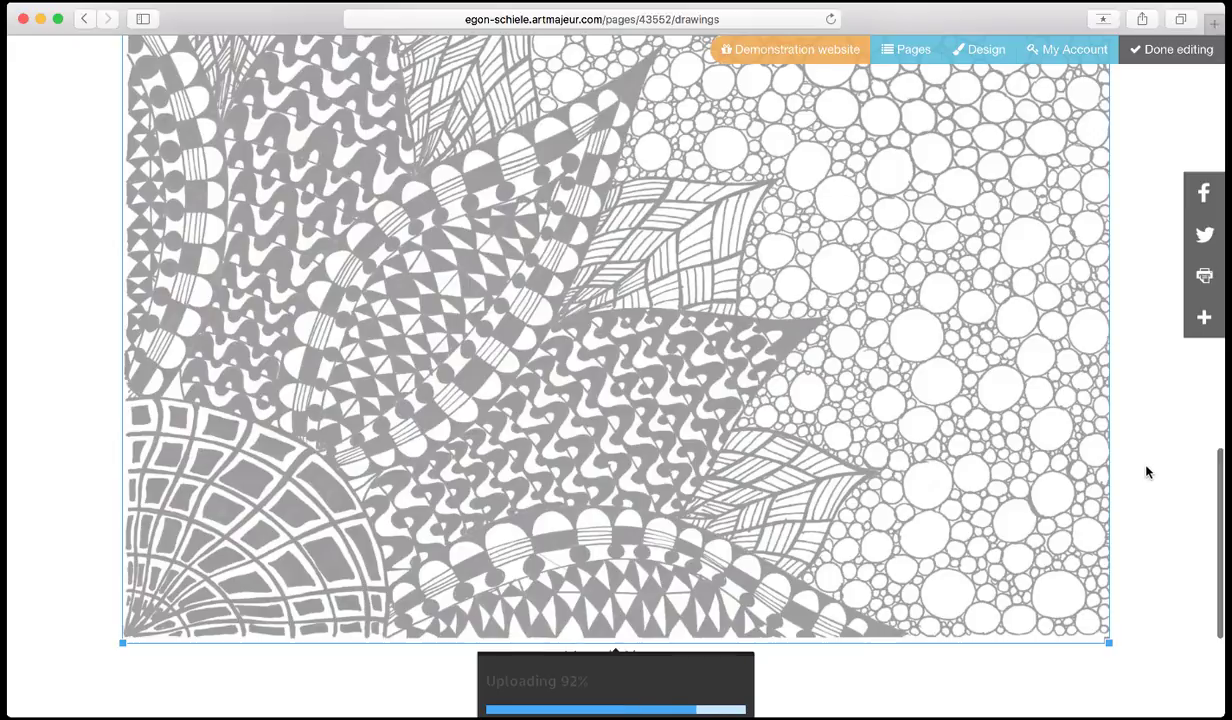
scroll(1147, 472, "down", 2)
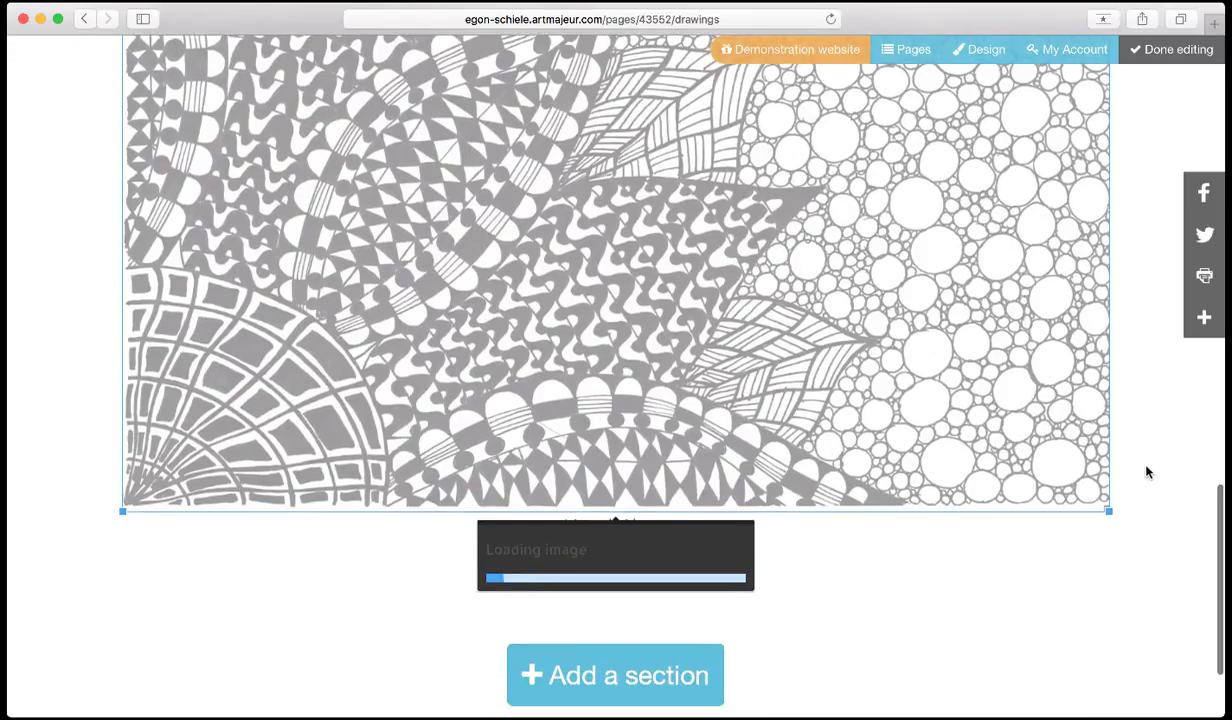
scroll(1147, 472, "down", 6)
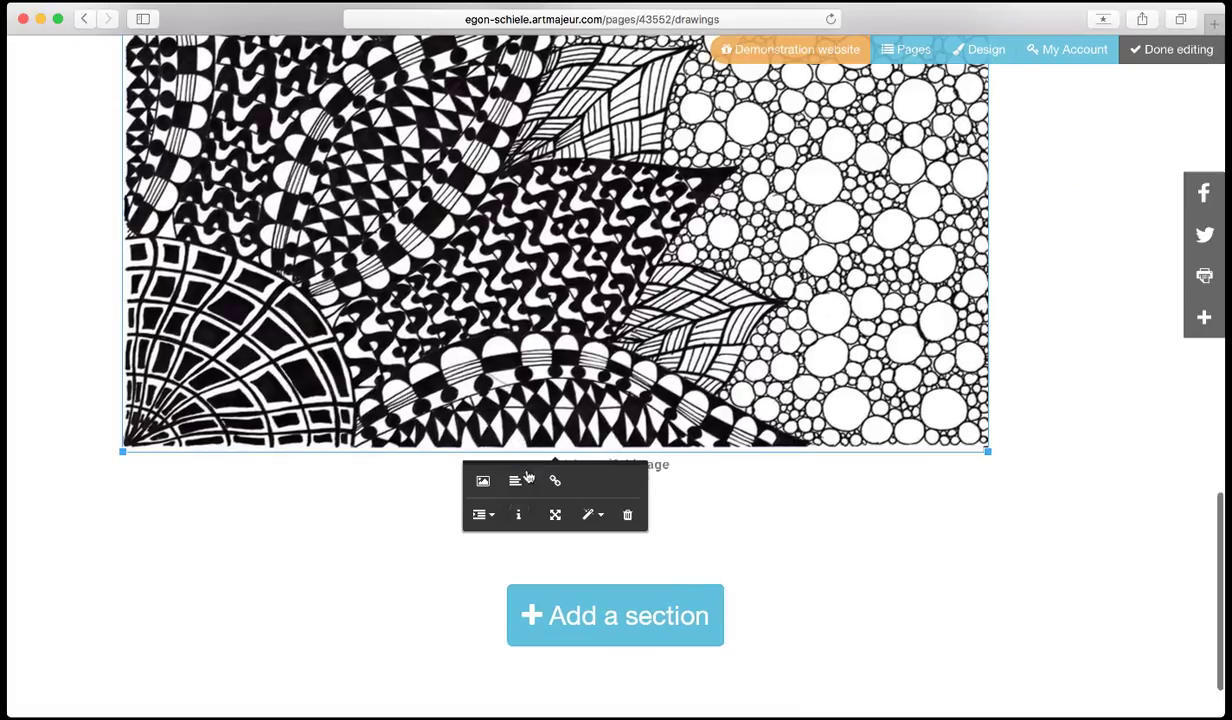
- Center the large zentangle image on the page and change its caption to "A large image"
left_click(533, 487)
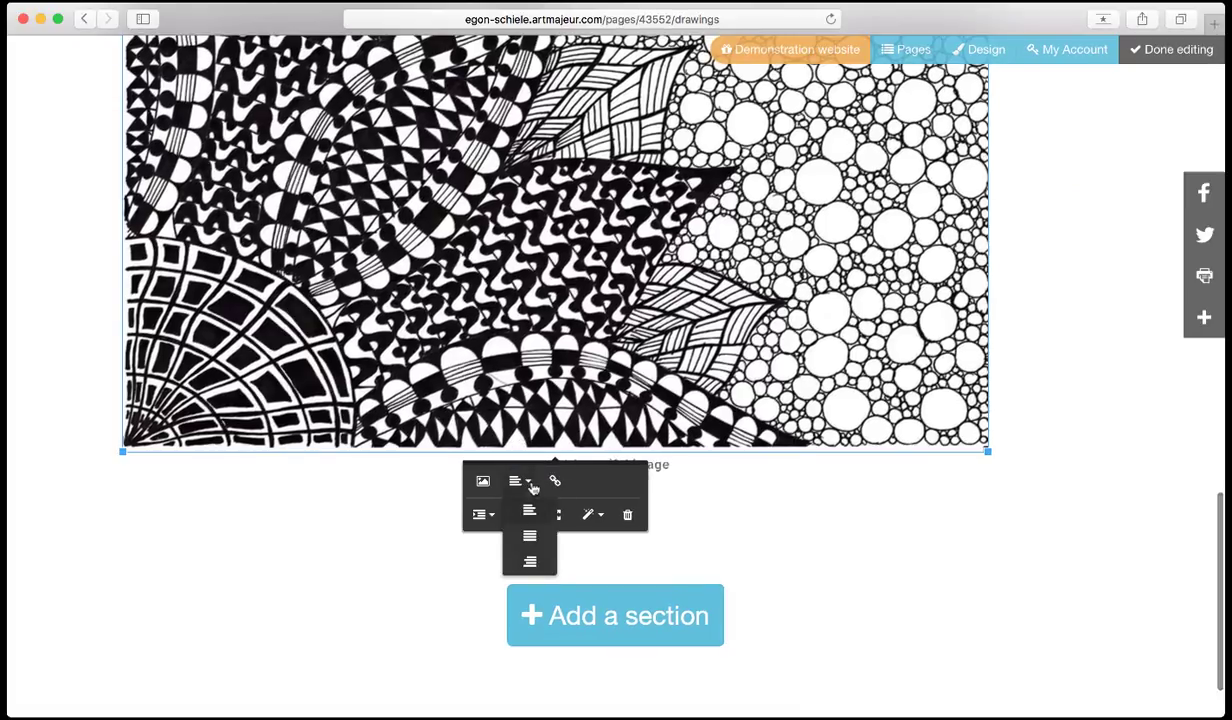
left_click(529, 537)
left_click(828, 533)
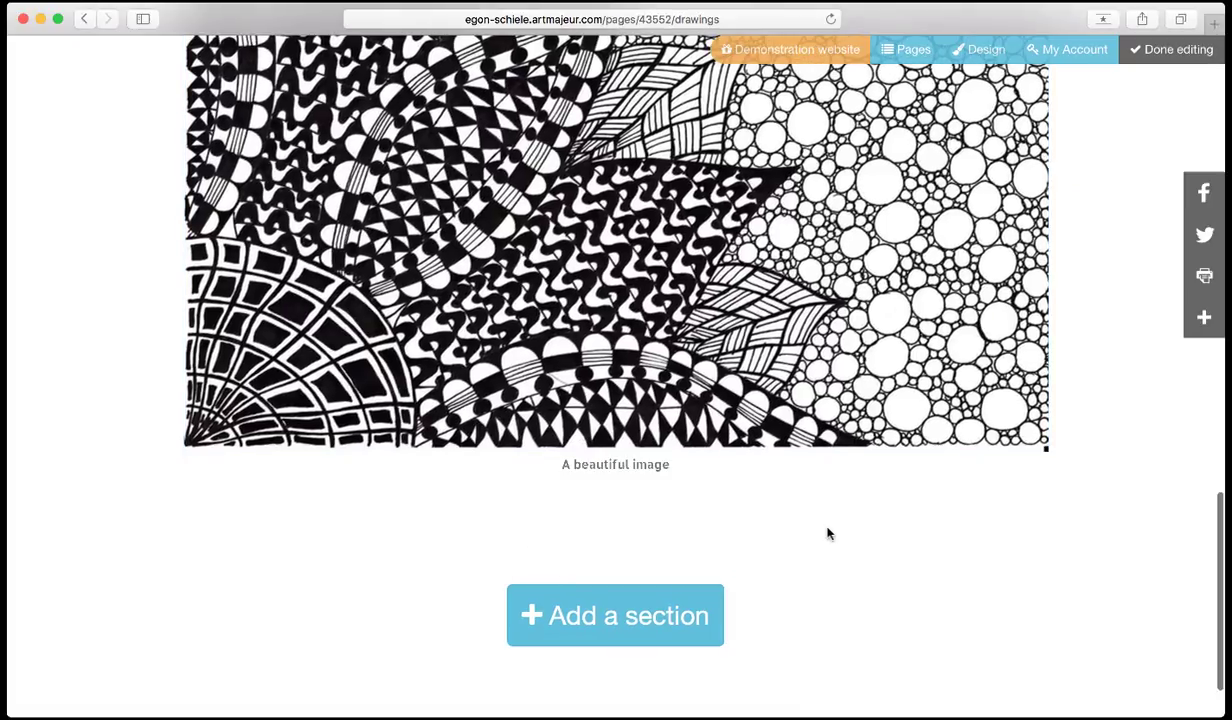
triple_click(629, 465)
type("A")
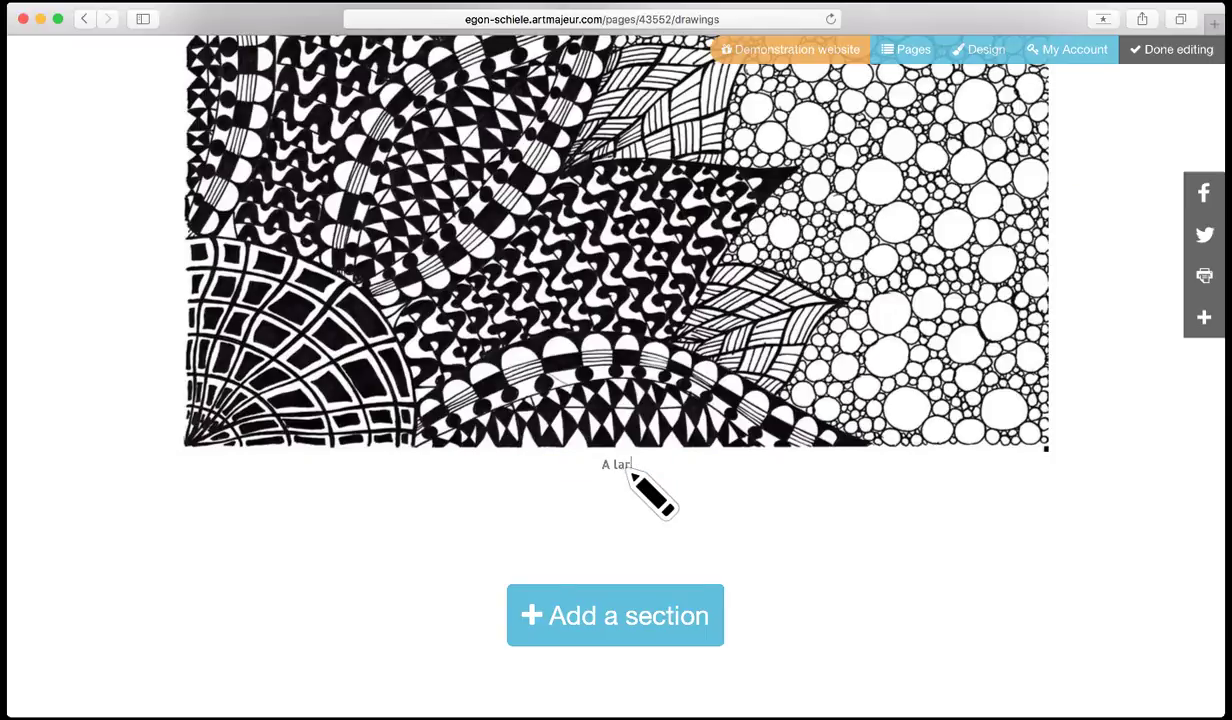
type(" large image")
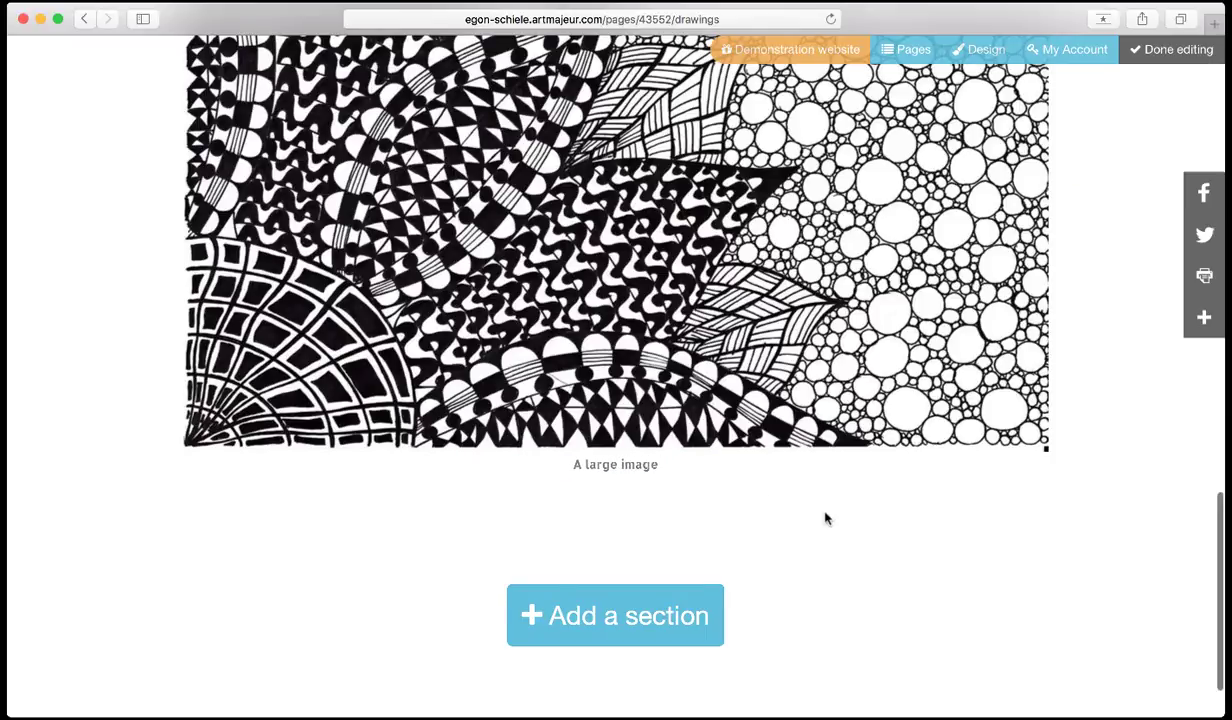
- Add a section with a captioned image beside a text column, image first, below the large image
scroll(826, 518, "down", 2)
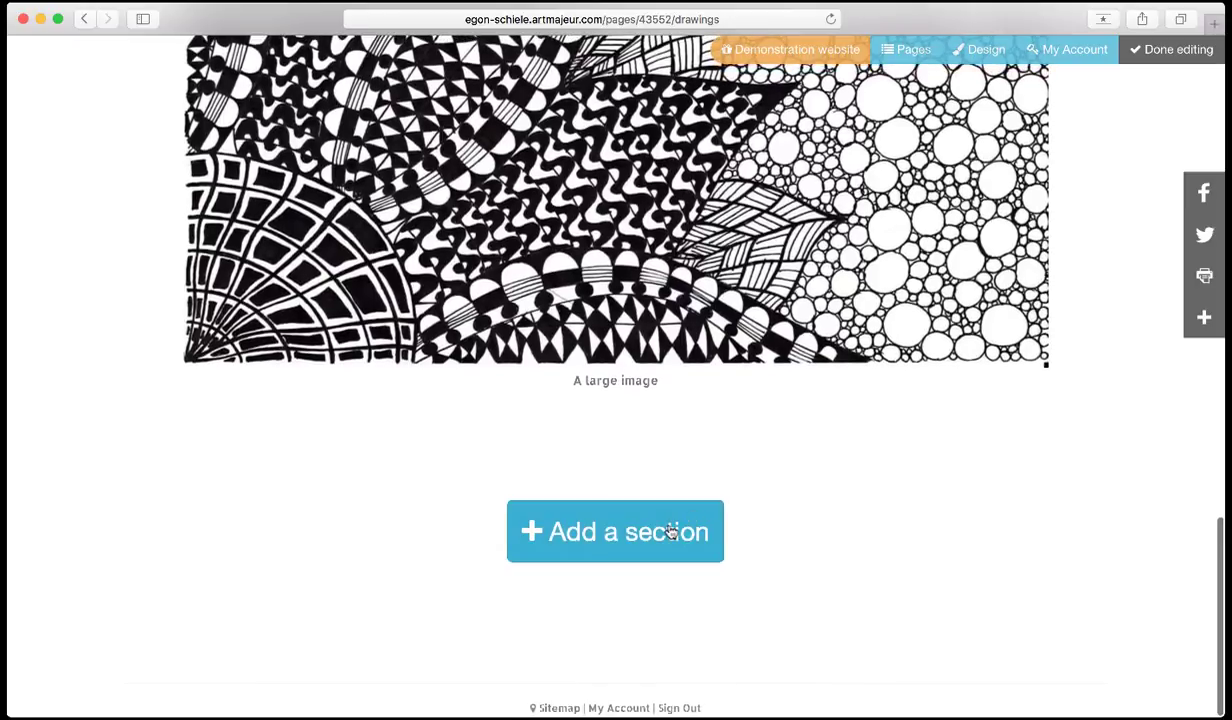
left_click(670, 532)
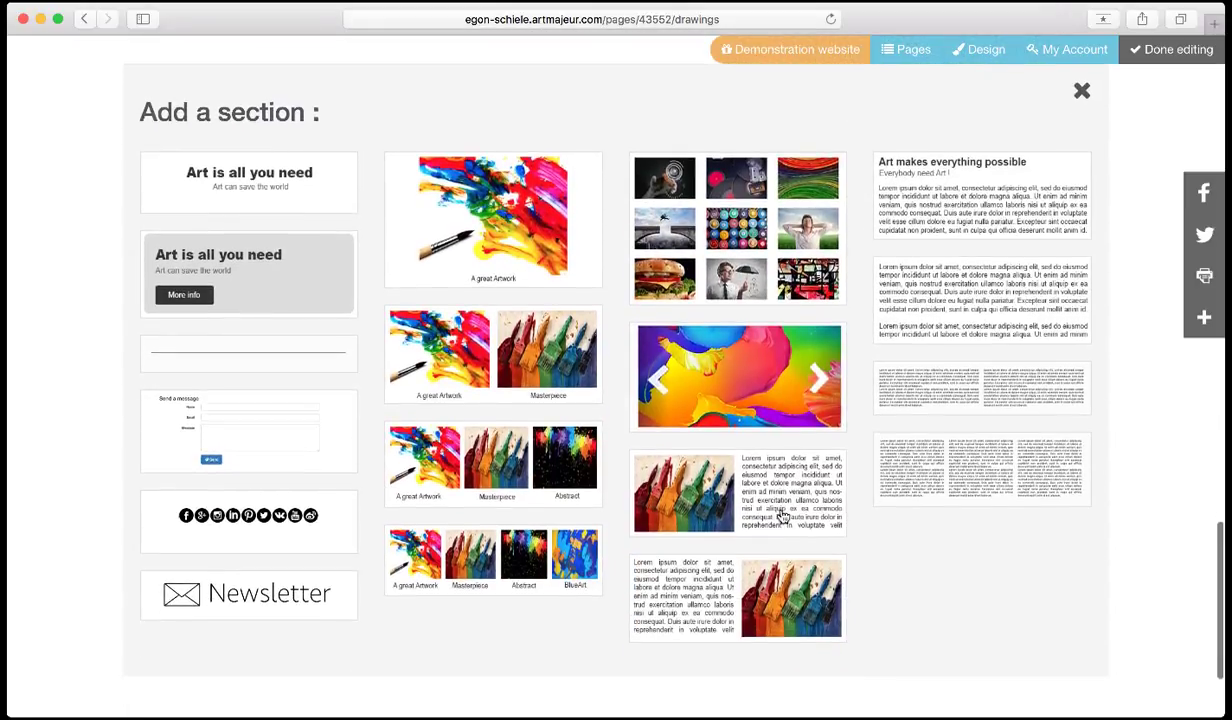
left_click(768, 497)
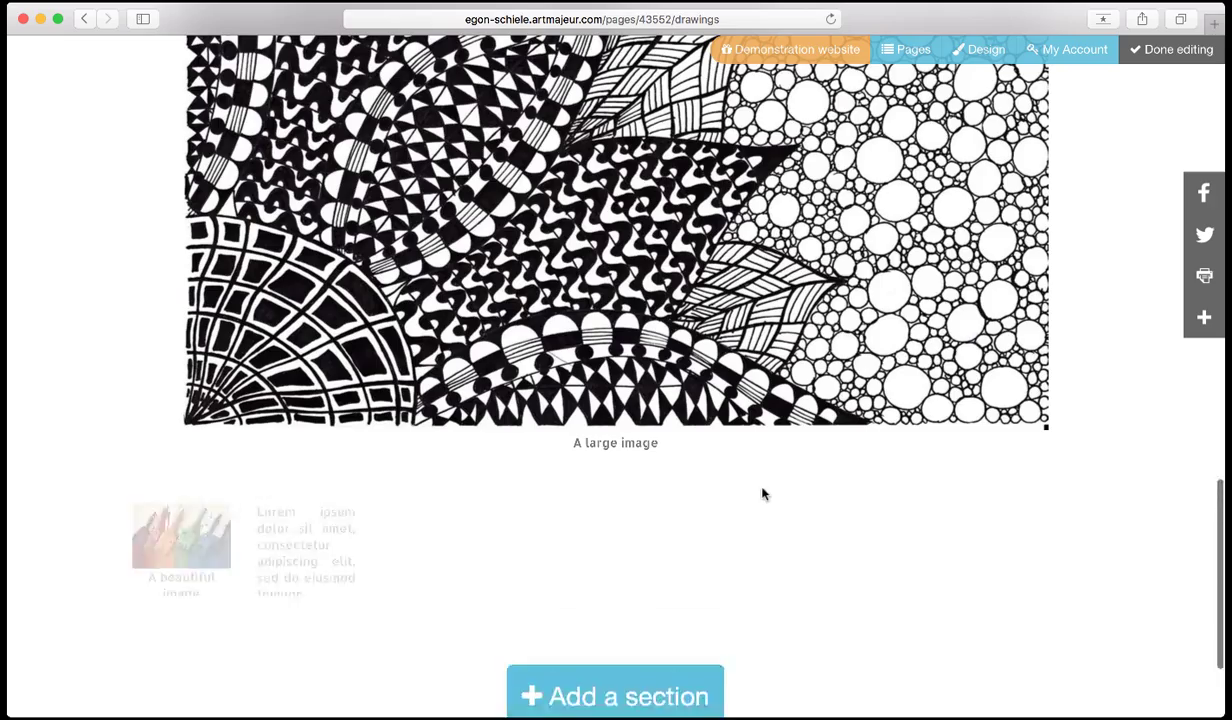
- Move the two-column text section down one place, below the section with the two flower images
scroll(886, 505, "up", 12)
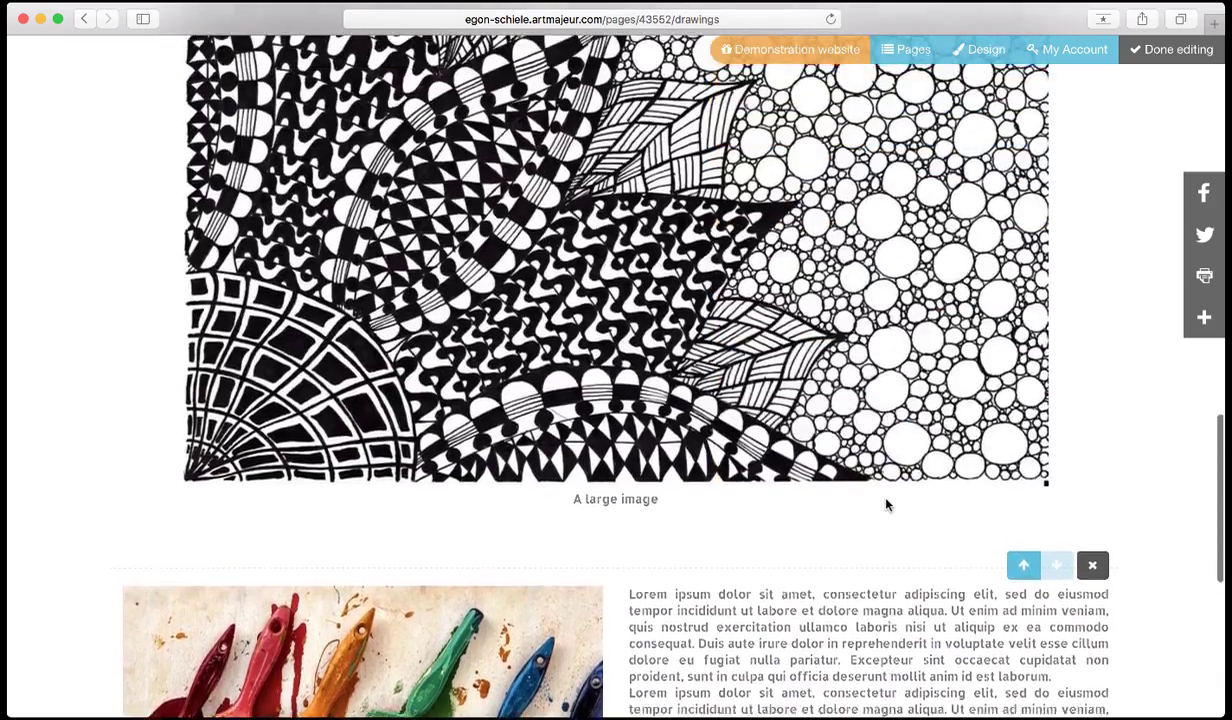
scroll(894, 522, "up", 3)
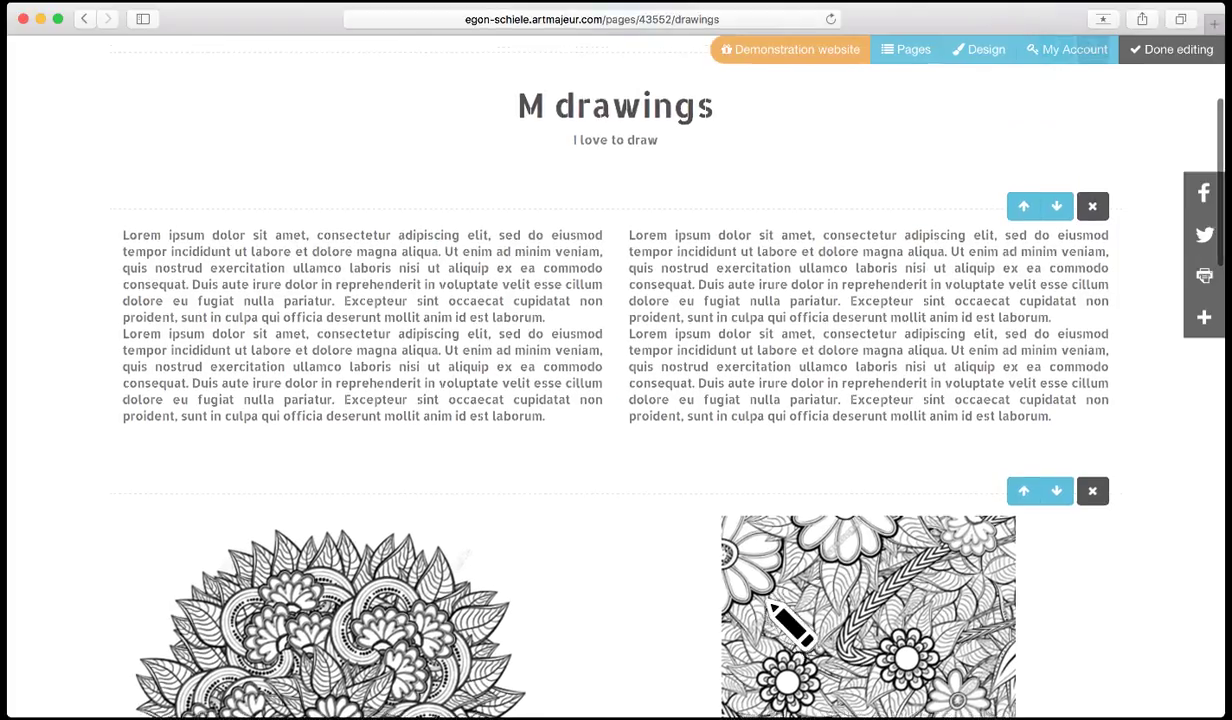
scroll(792, 627, "up", 1)
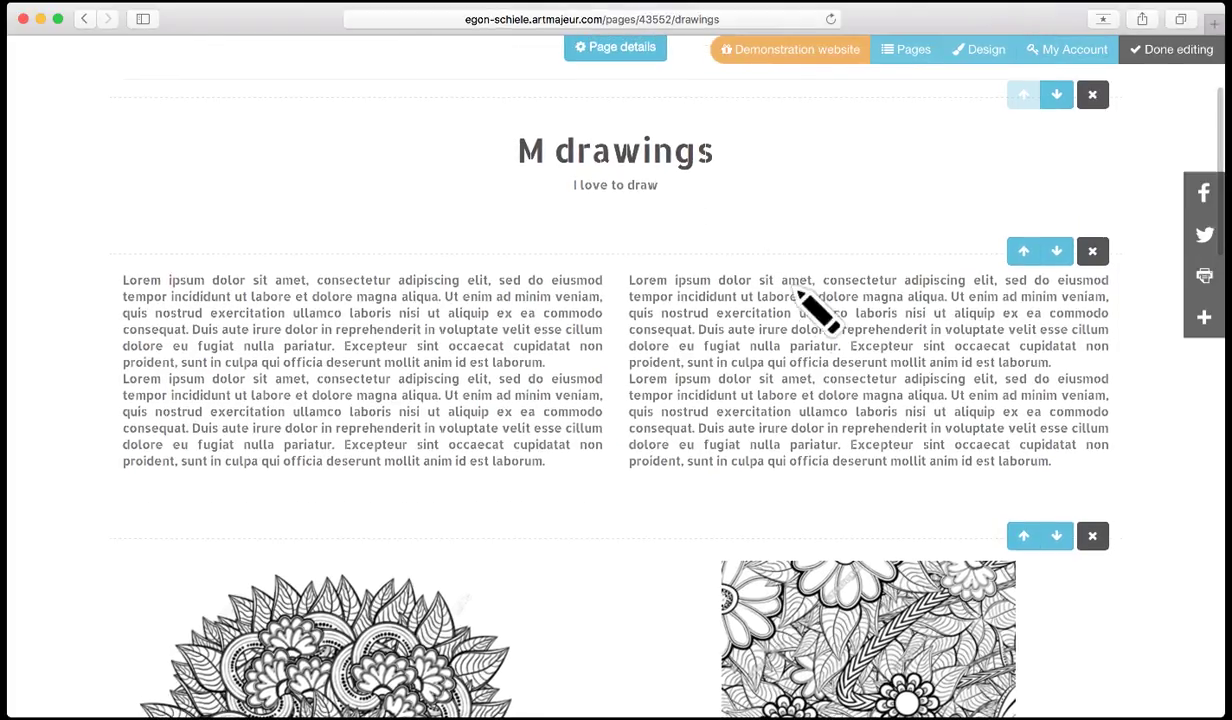
scroll(894, 426, "down", 5)
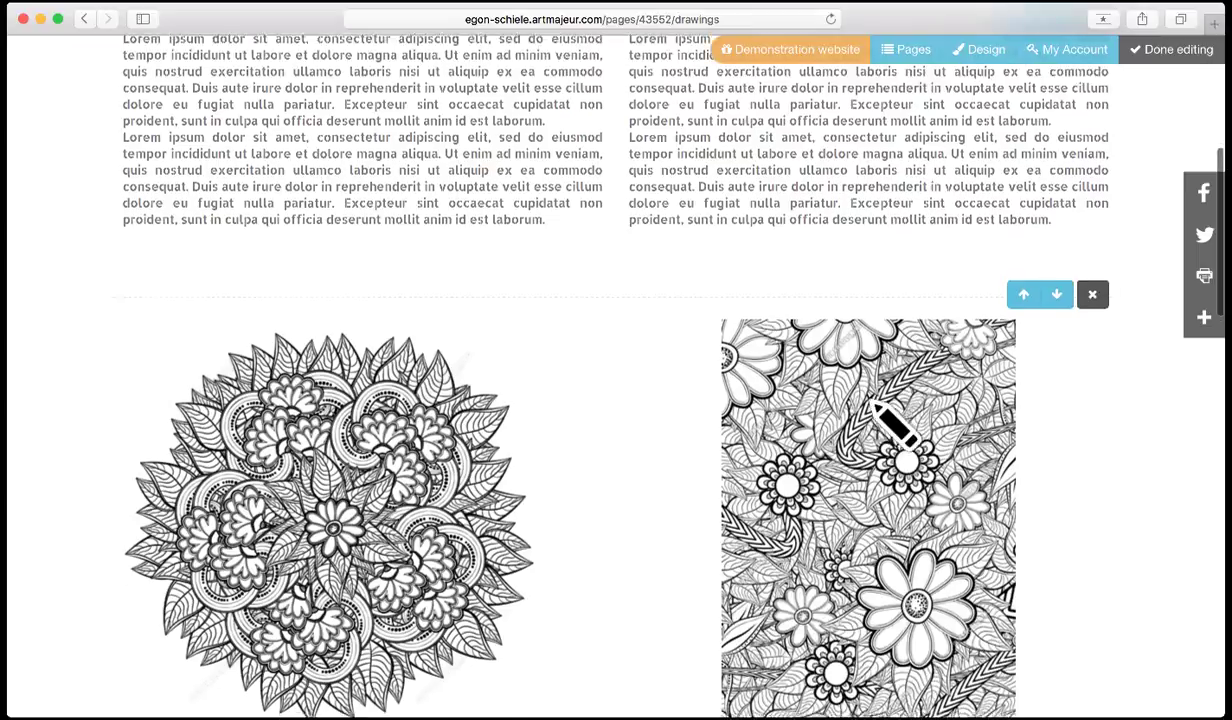
scroll(1017, 517, "up", 3)
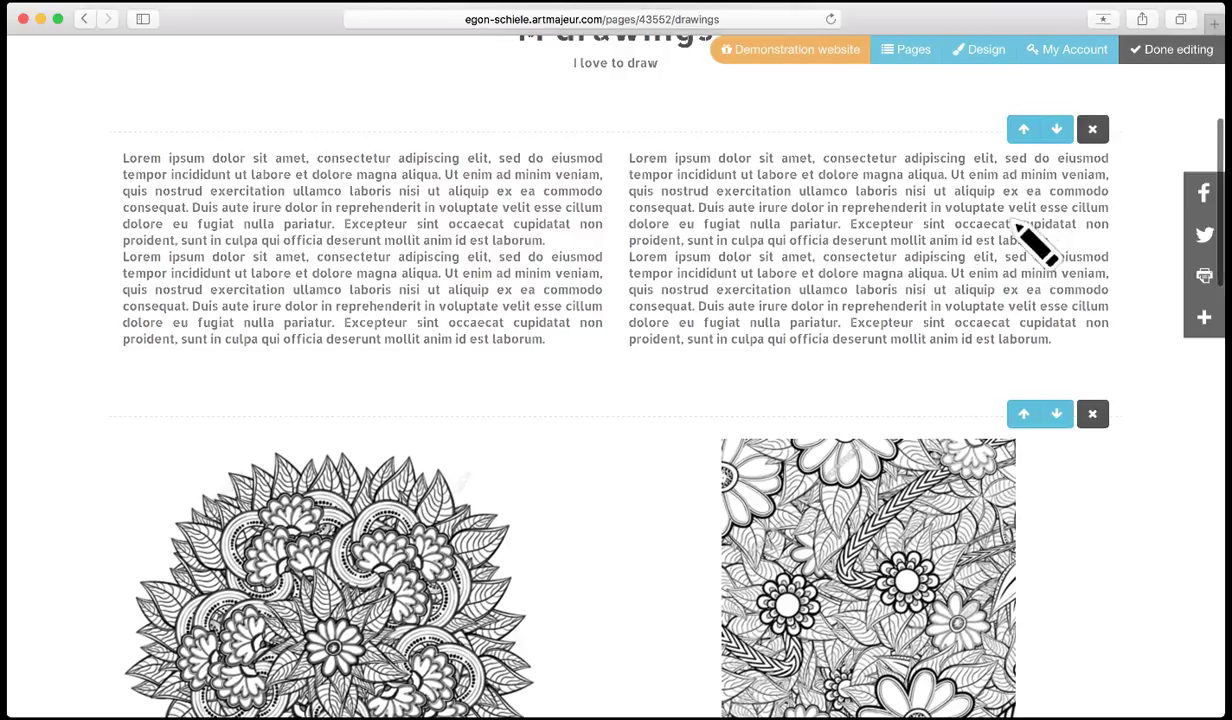
left_click(1057, 130)
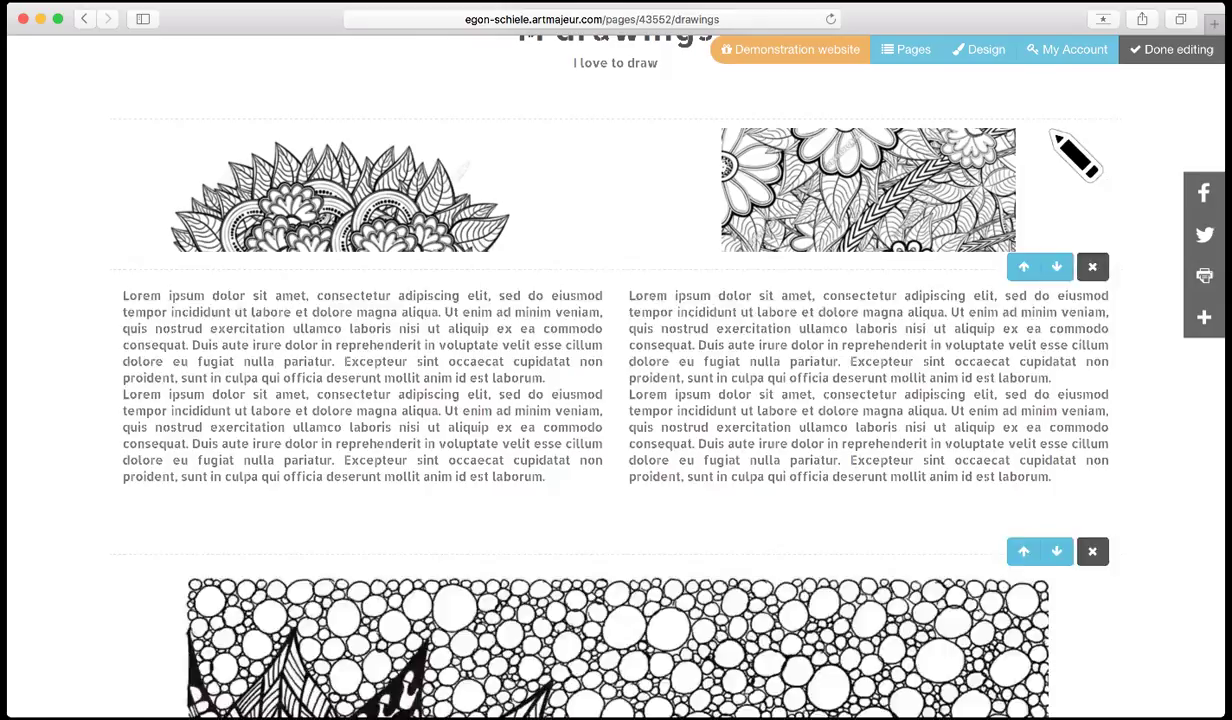
scroll(1048, 375, "up", 3)
- Delete the section with the paintbrushes image and text at the end of the page
scroll(1050, 380, "down", 10)
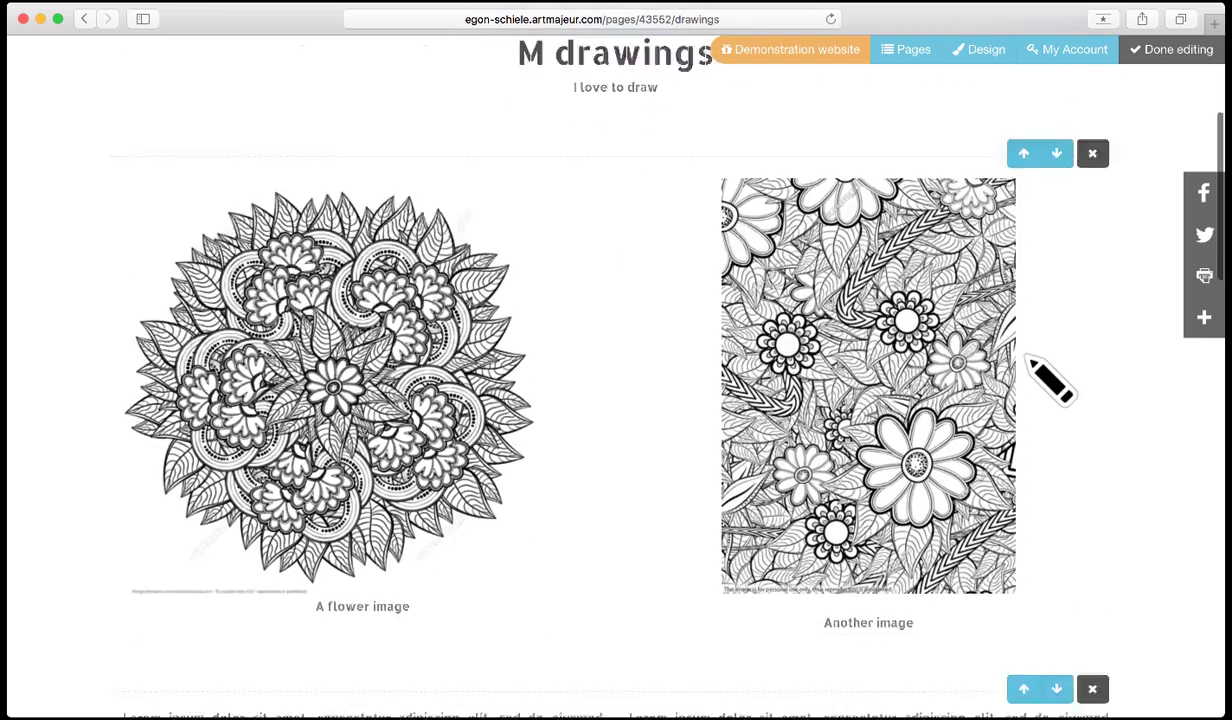
scroll(883, 458, "down", 10)
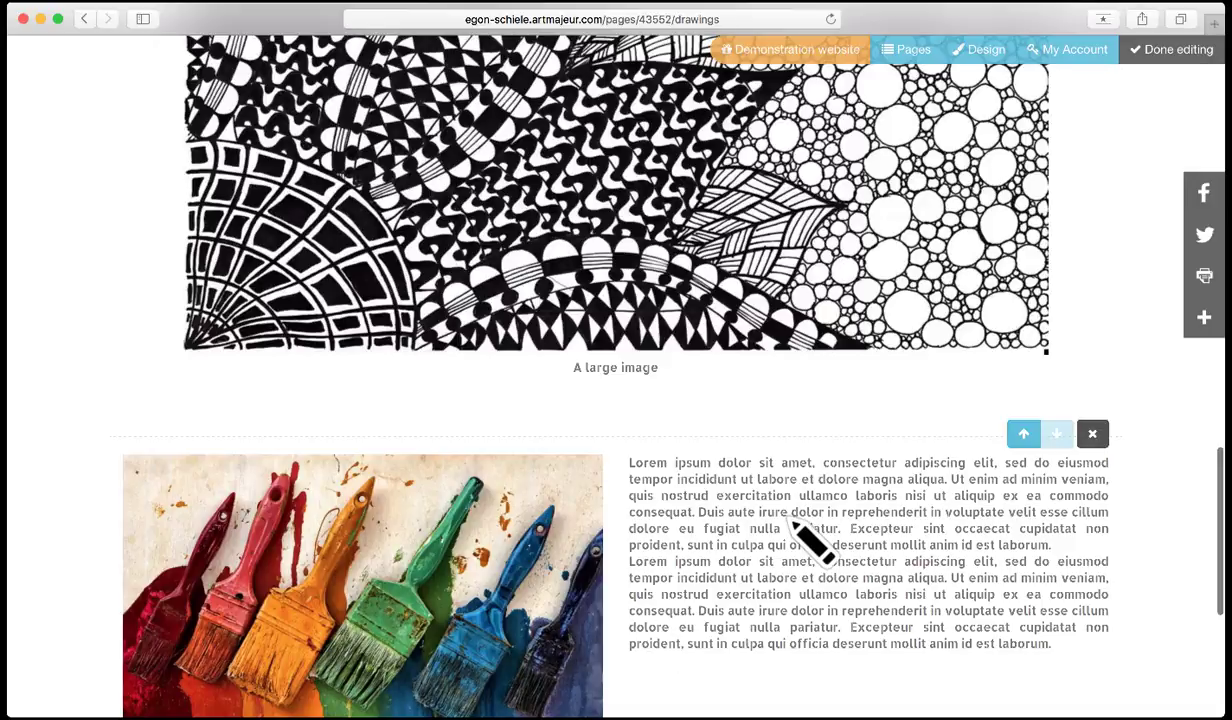
scroll(783, 522, "down", 5)
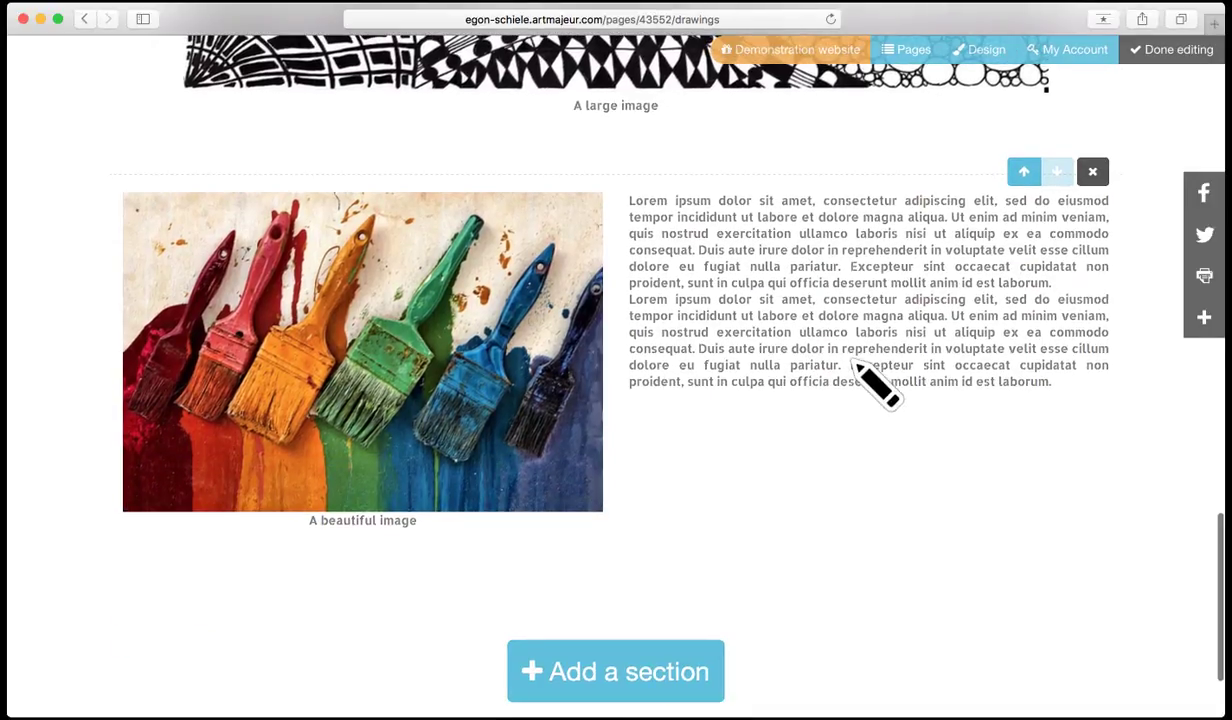
scroll(925, 265, "up", 2)
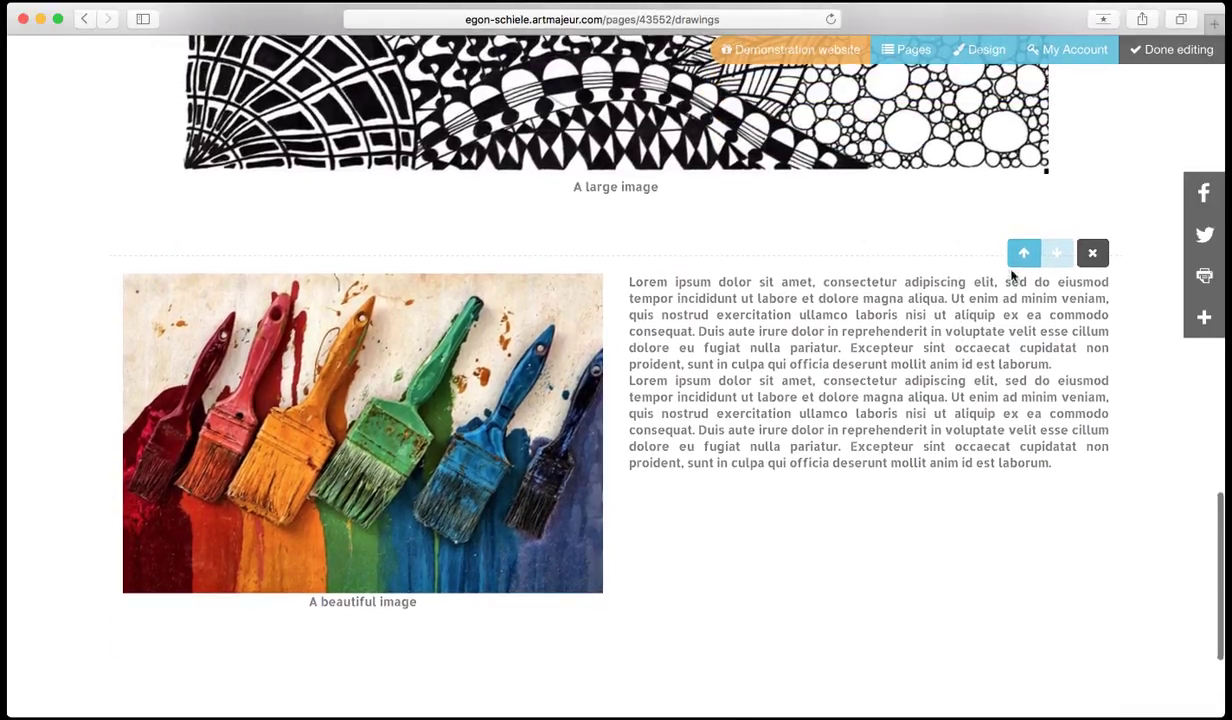
left_click(1093, 255)
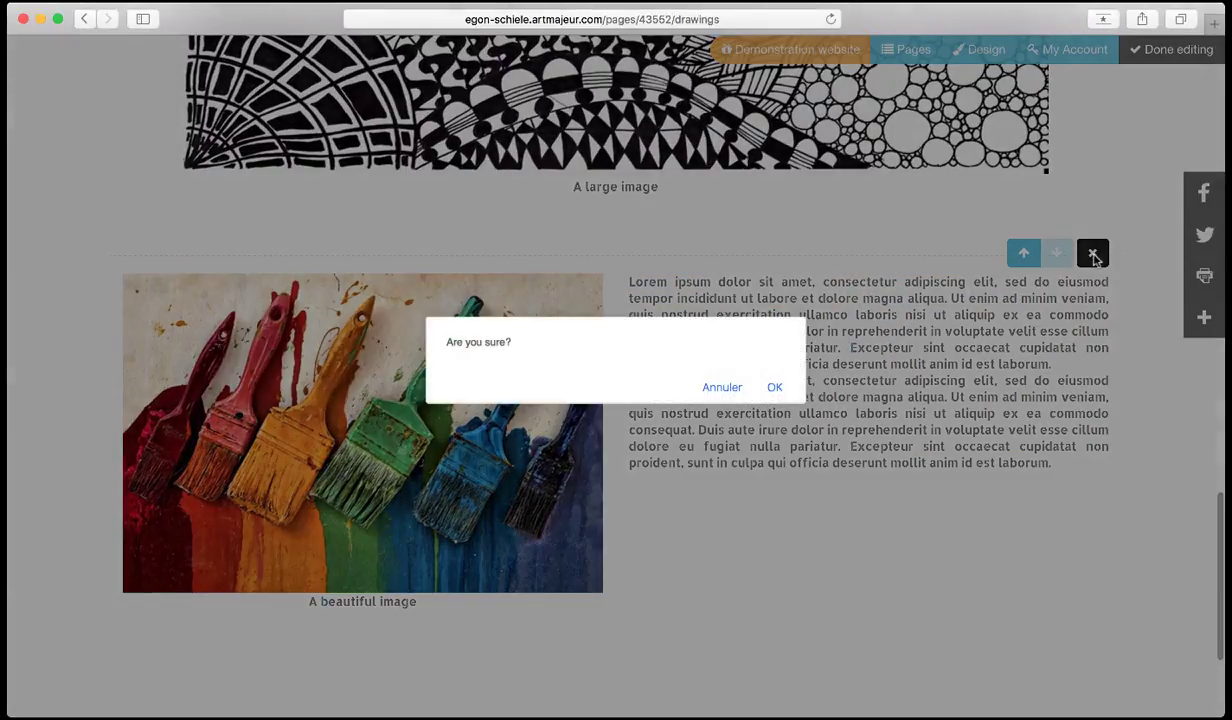
left_click(775, 389)
- Finish editing the Drawings page and look through its sections as visitors see them
scroll(857, 421, "up", 5)
scroll(893, 443, "up", 10)
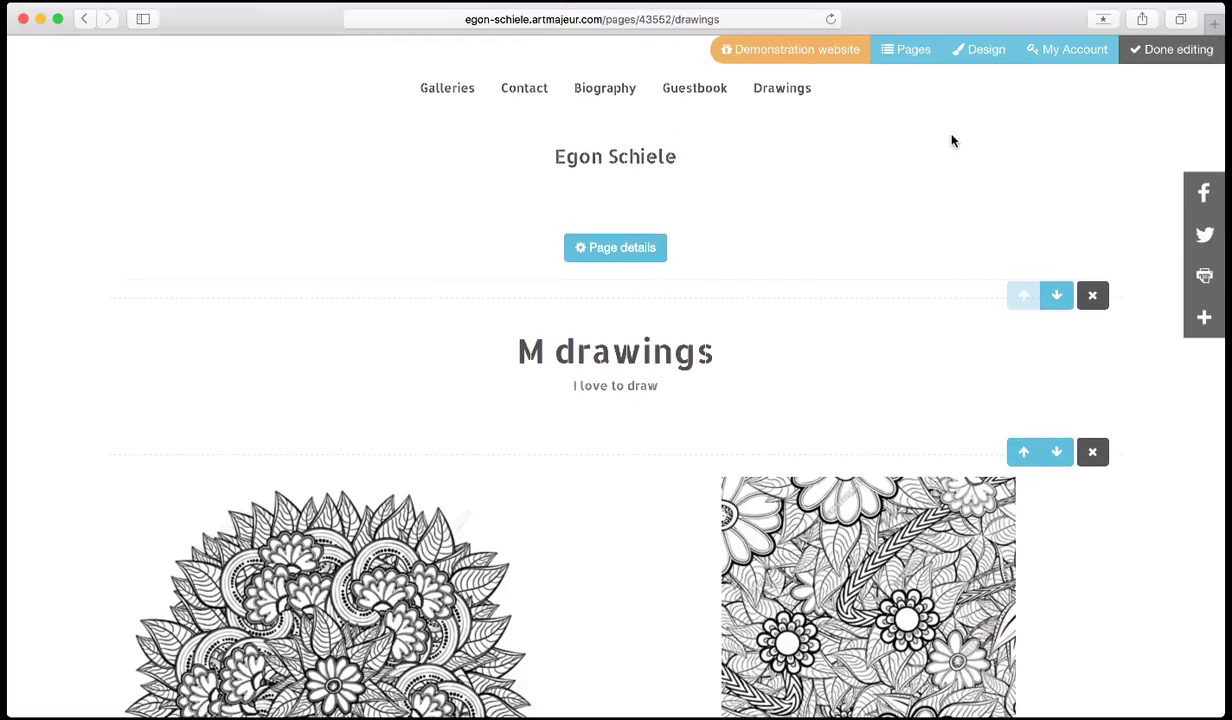
left_click(1180, 50)
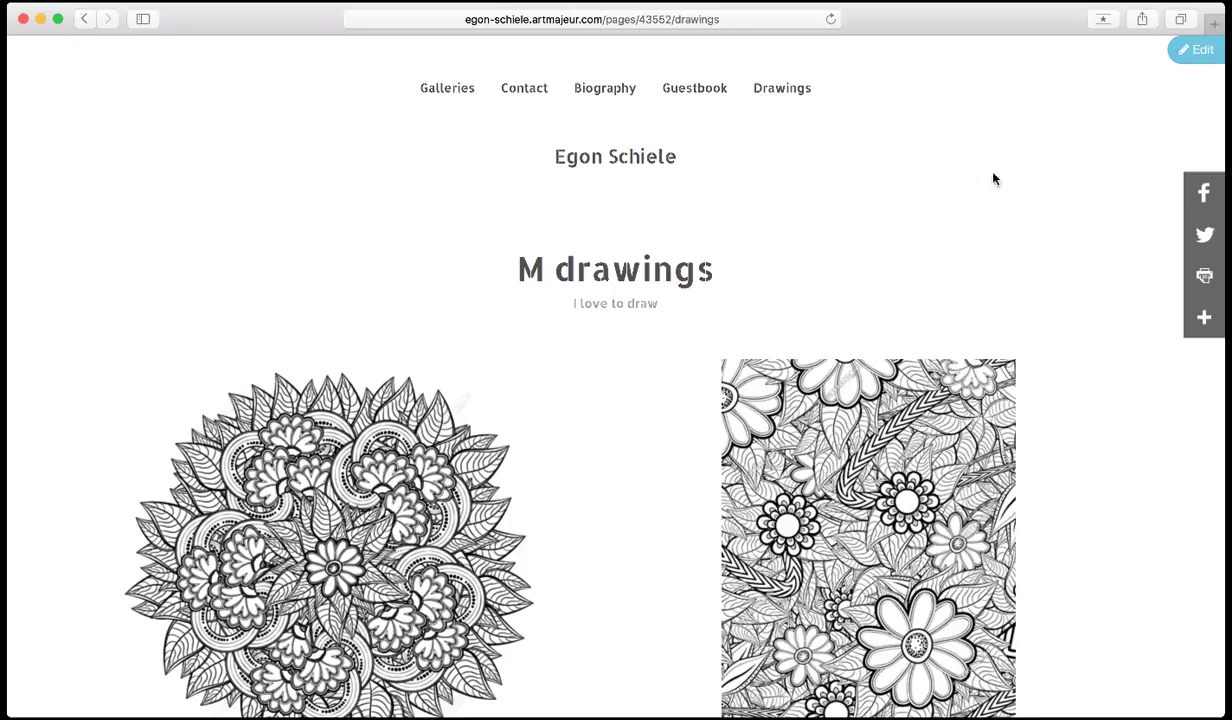
scroll(962, 206, "down", 5)
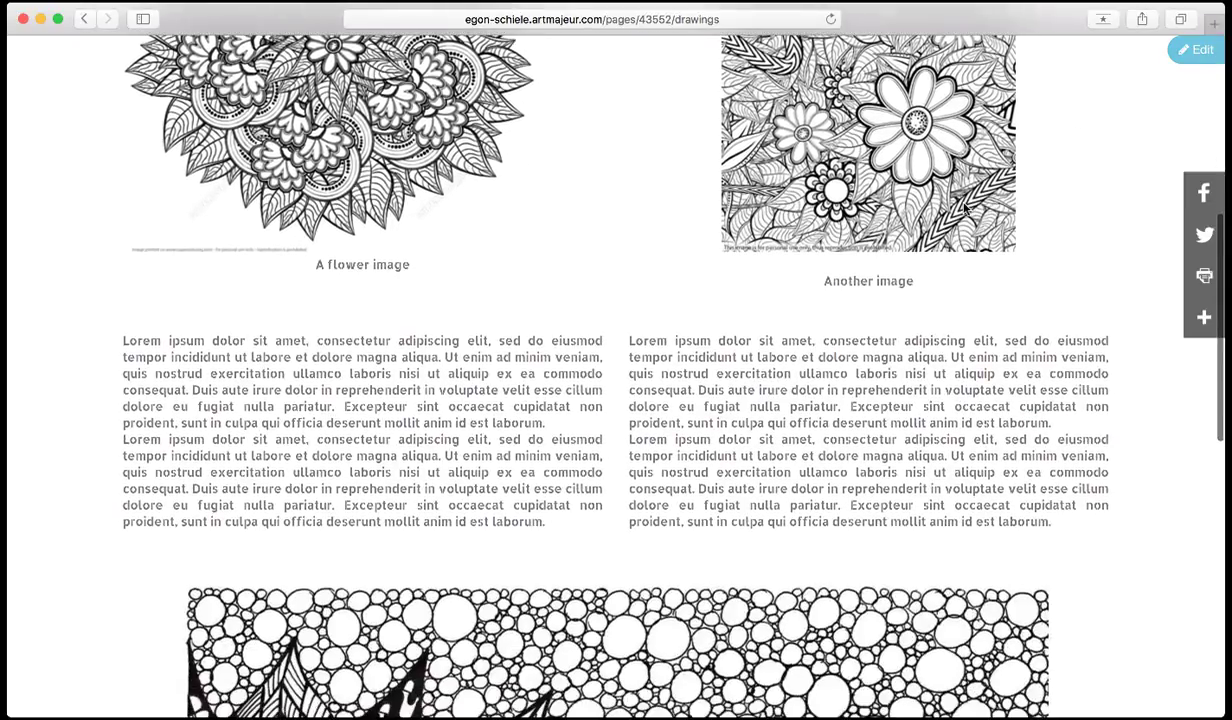
scroll(962, 206, "up", 2)
scroll(962, 204, "up", 5)
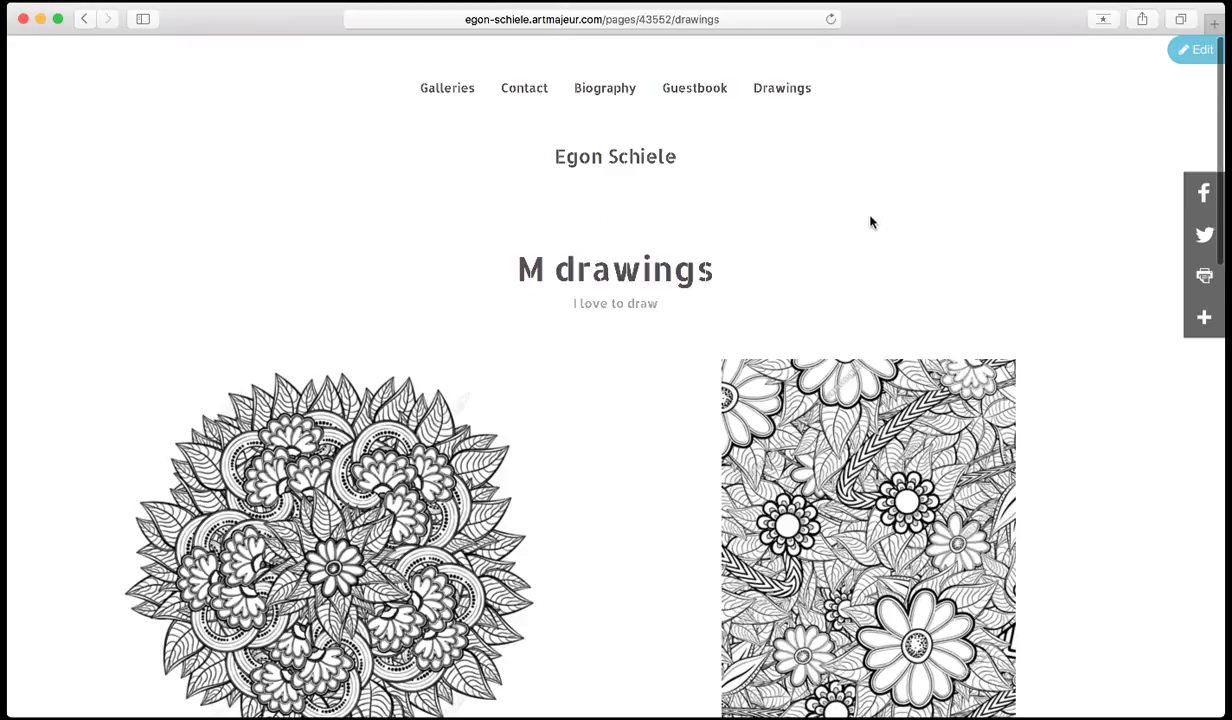